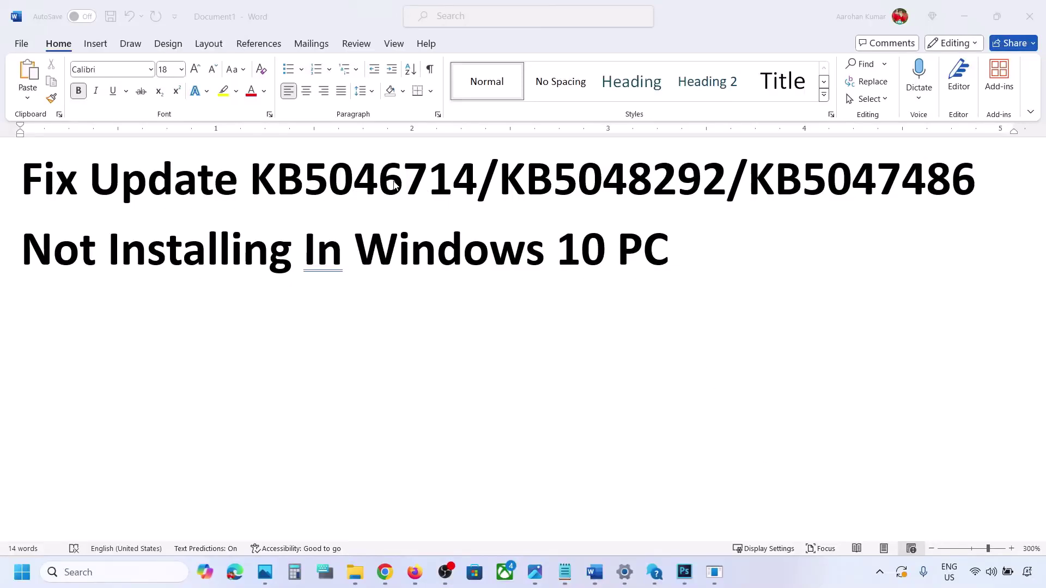
# Step: Highlight the update numbers in the guide's title, starting with KB5046714
pyautogui.doubleClick(376, 186)
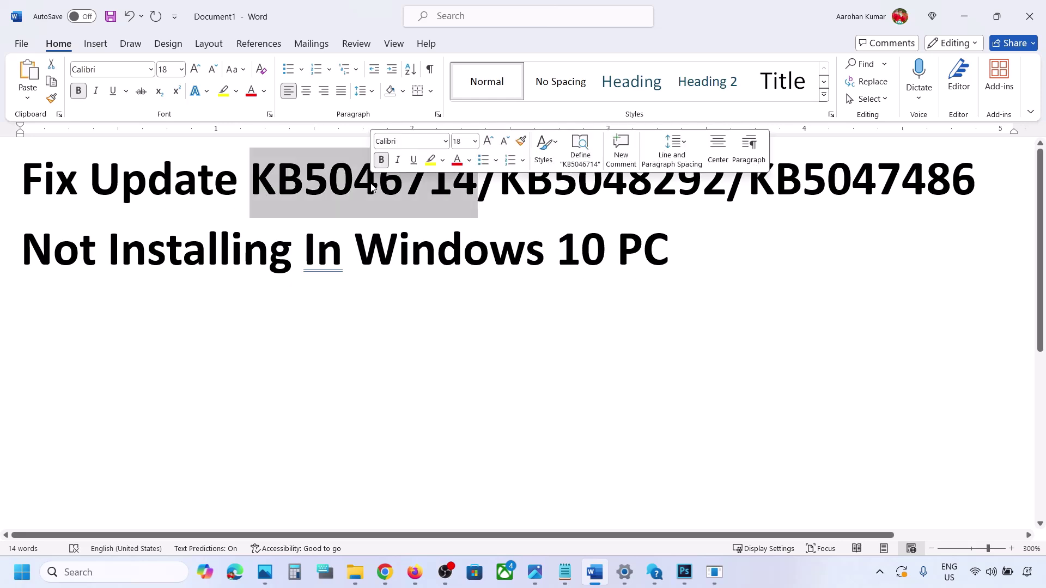
pyautogui.click(523, 240)
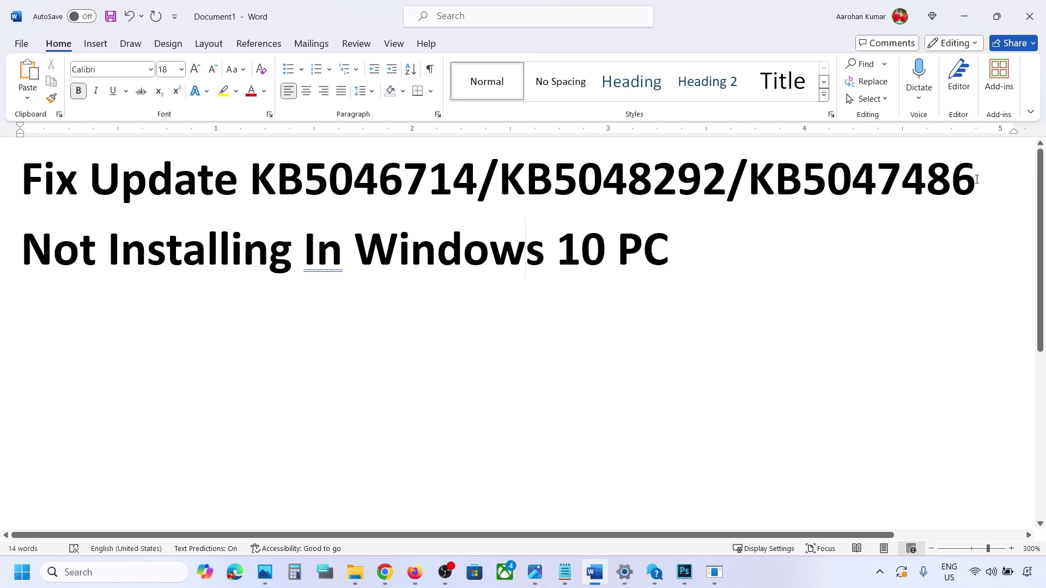
pyautogui.moveTo(977, 180); pyautogui.dragTo(350, 181)
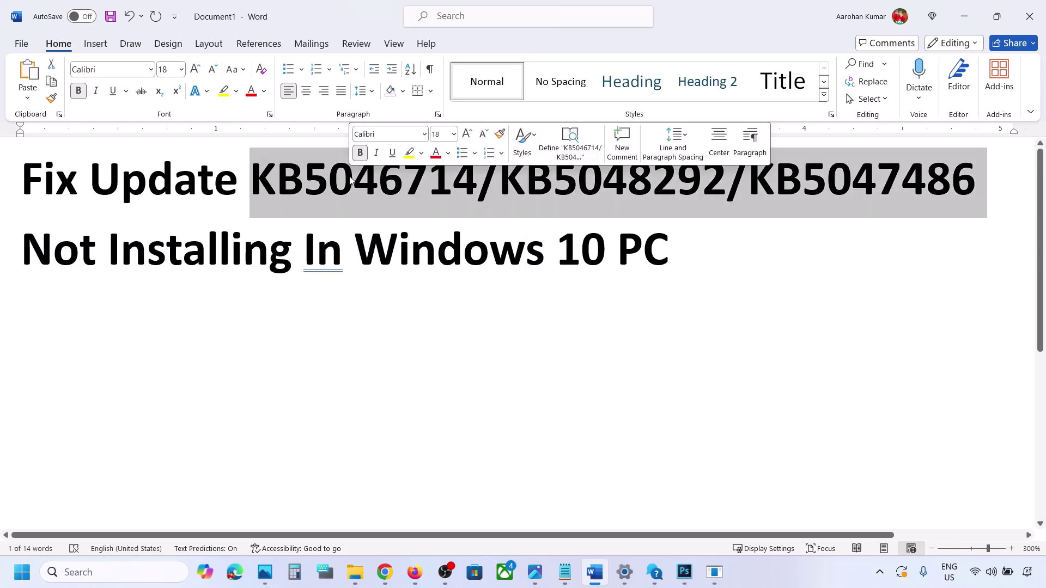
pyautogui.doubleClick(763, 278)
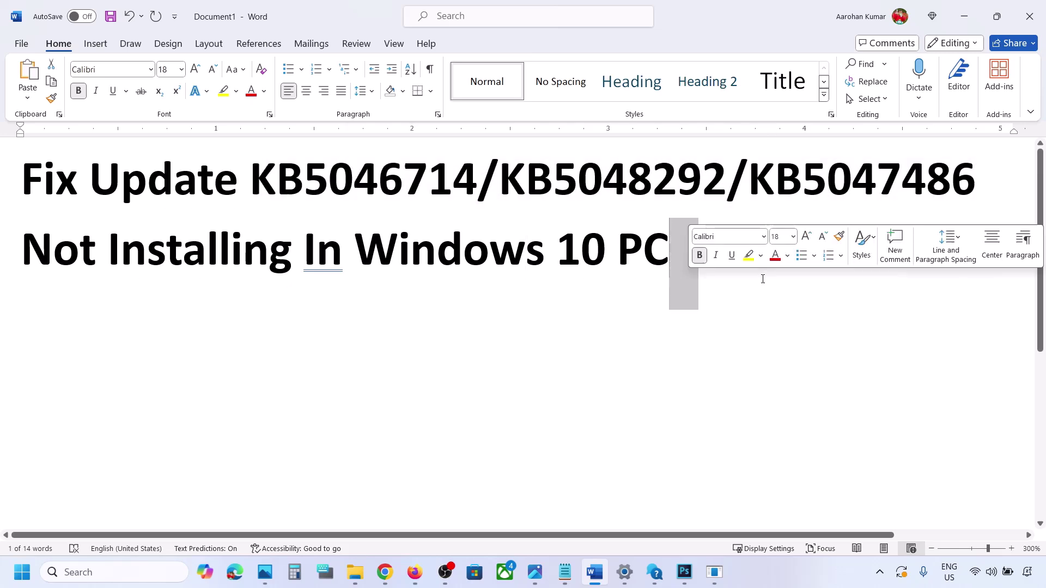
# Step: In Settings under Update & Security > Troubleshoot, run the Windows Update troubleshooter
pyautogui.click(808, 567)
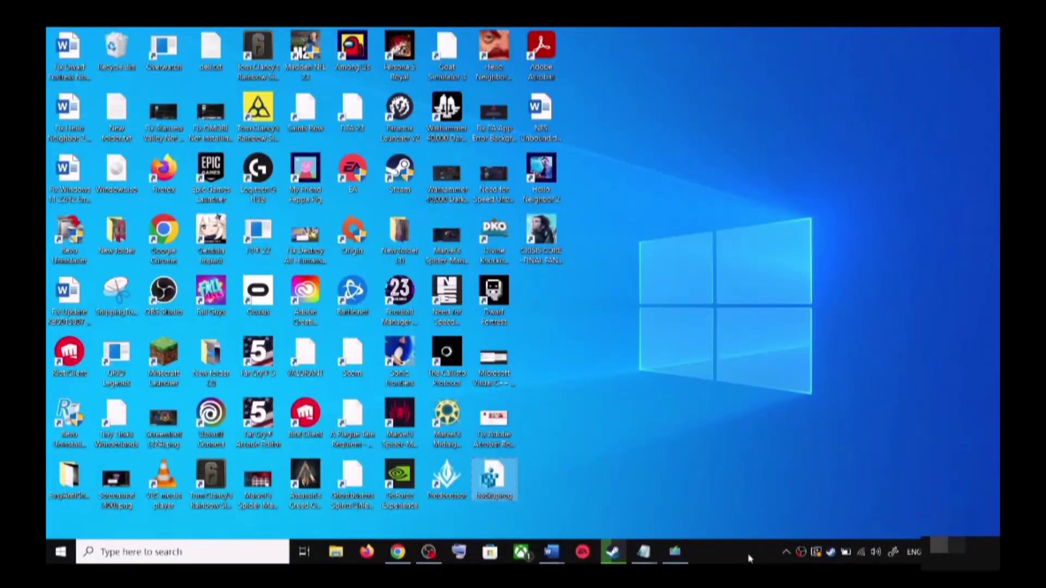
pyautogui.moveTo(551, 552)
pyautogui.click(620, 493)
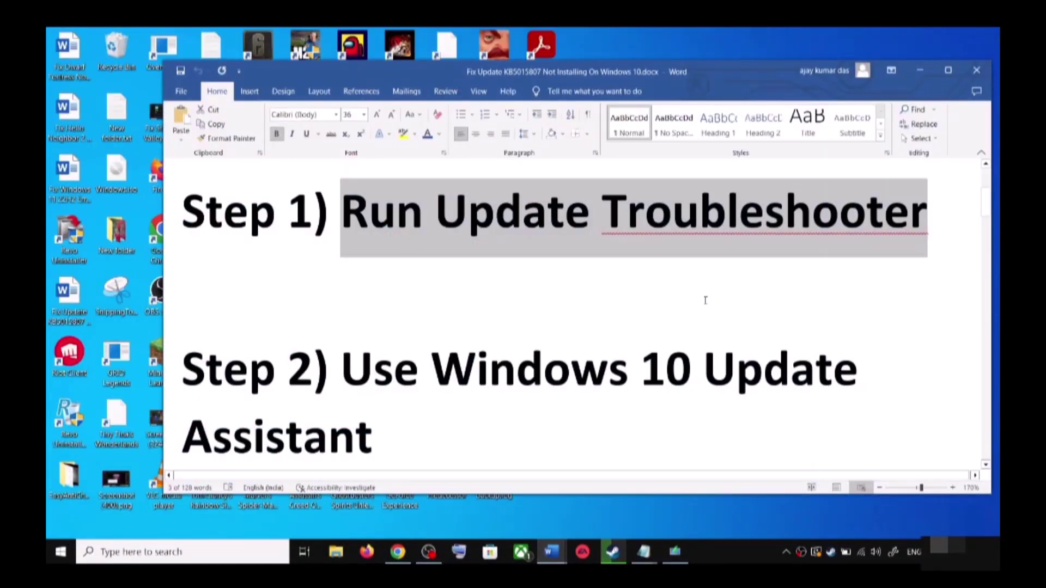
pyautogui.press('super+i')
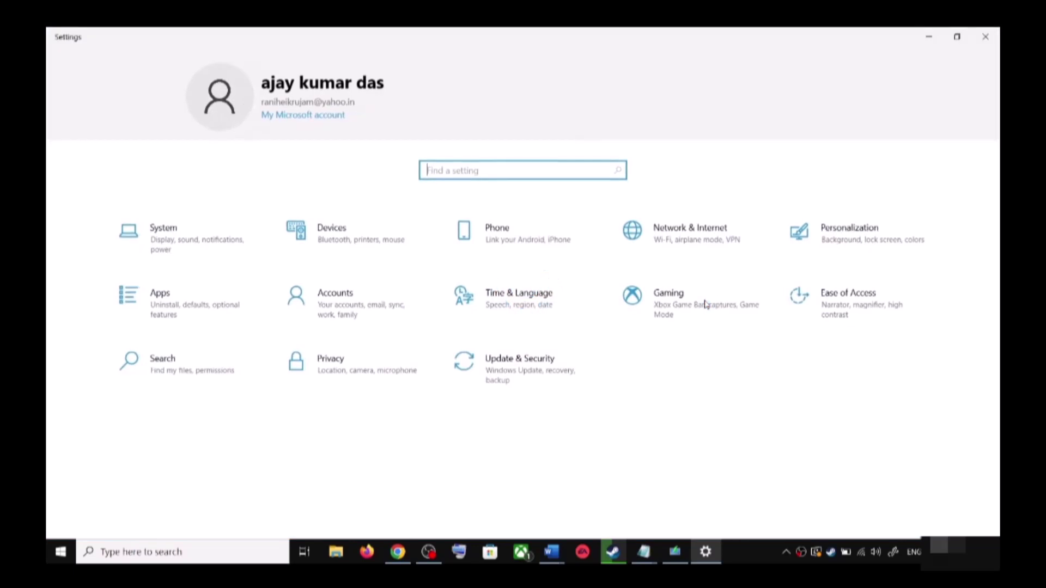
pyautogui.click(531, 374)
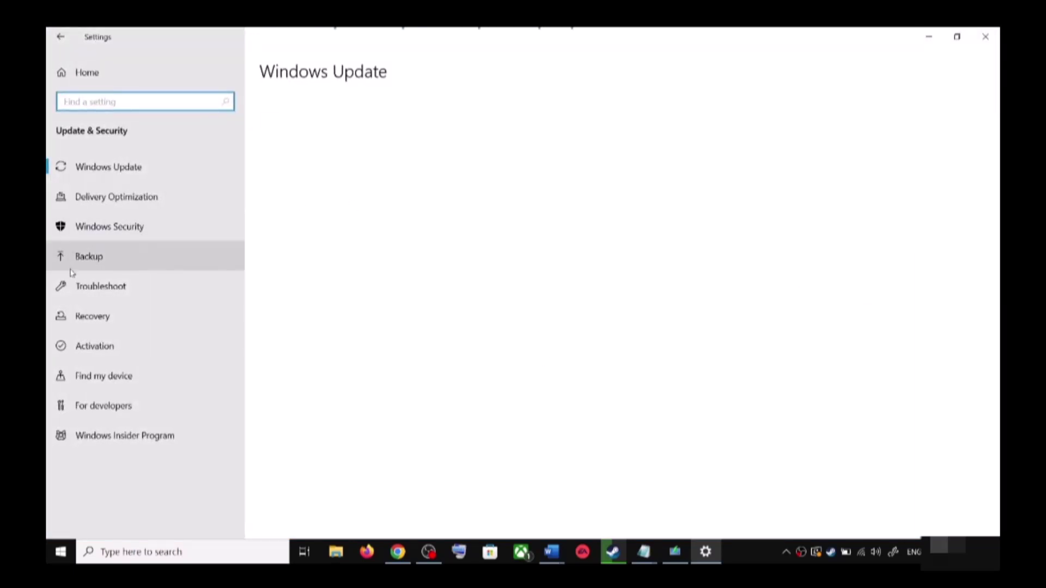
pyautogui.click(123, 289)
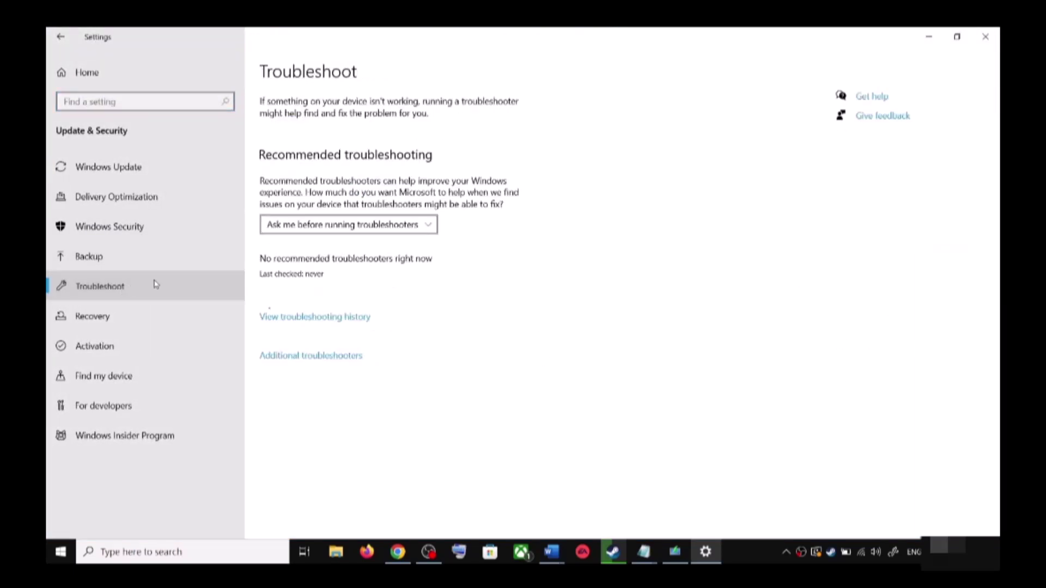
pyautogui.click(326, 356)
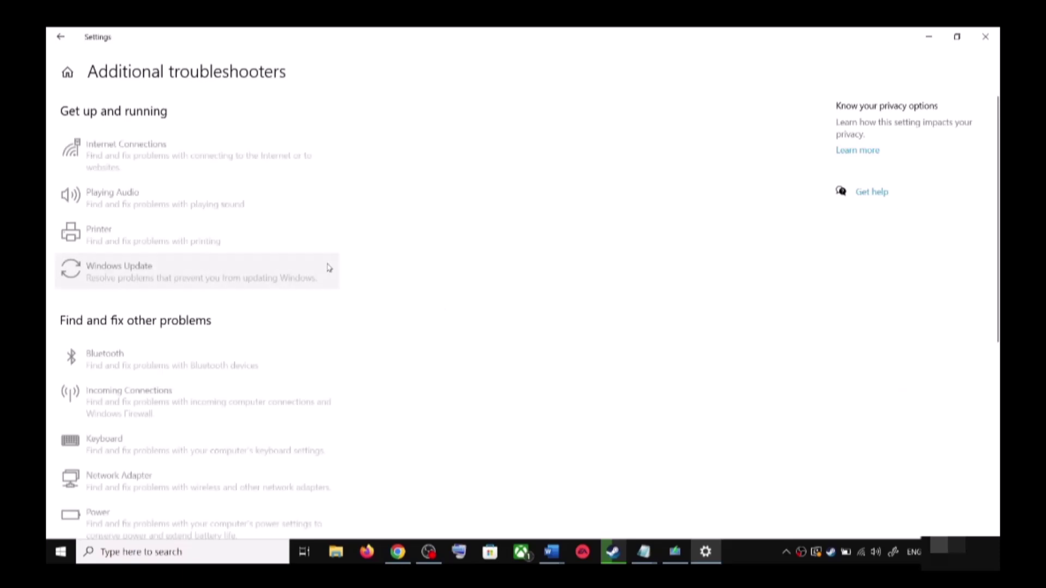
pyautogui.click(162, 279)
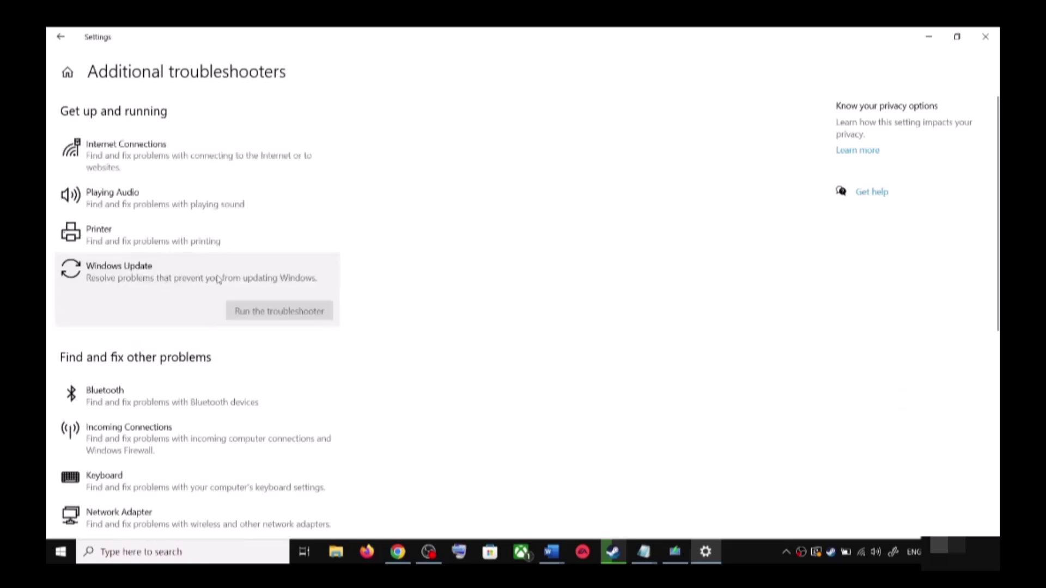
pyautogui.click(303, 308)
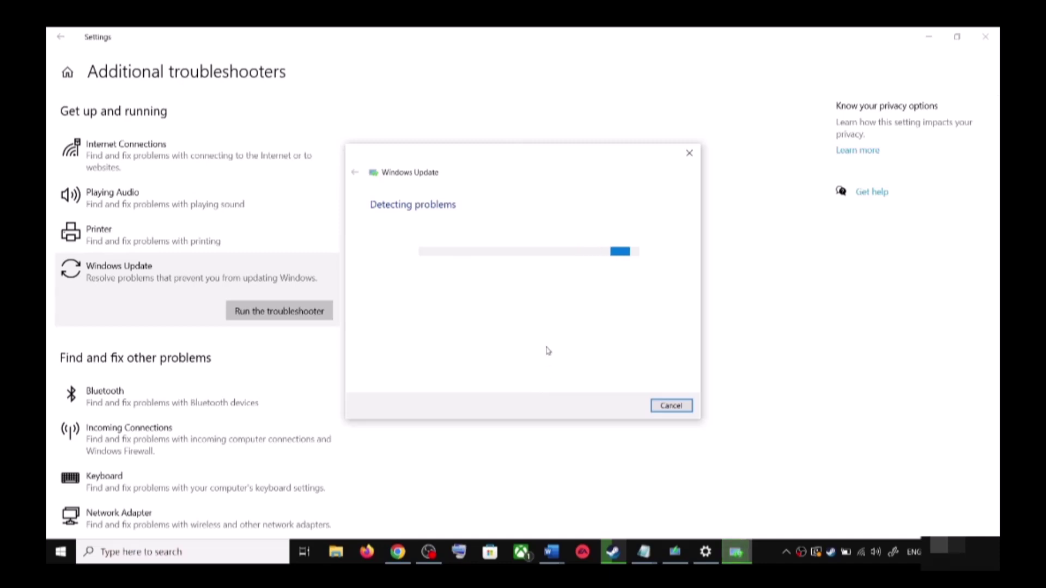
# Step: Check the Start menu's power options, dismiss them, and return to Settings
pyautogui.click(52, 478)
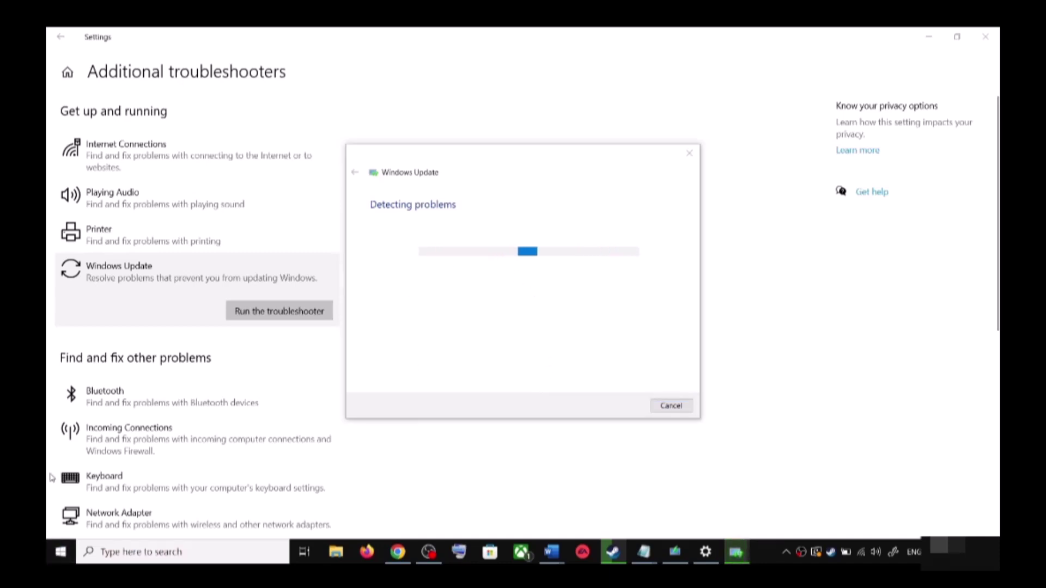
pyautogui.click(60, 552)
pyautogui.click(62, 525)
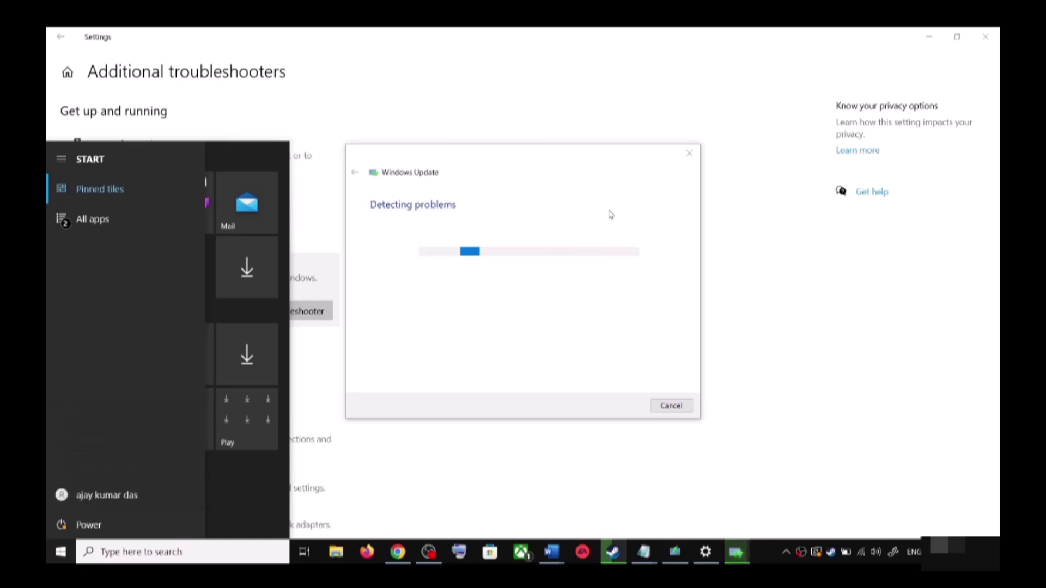
pyautogui.click(775, 236)
pyautogui.click(775, 240)
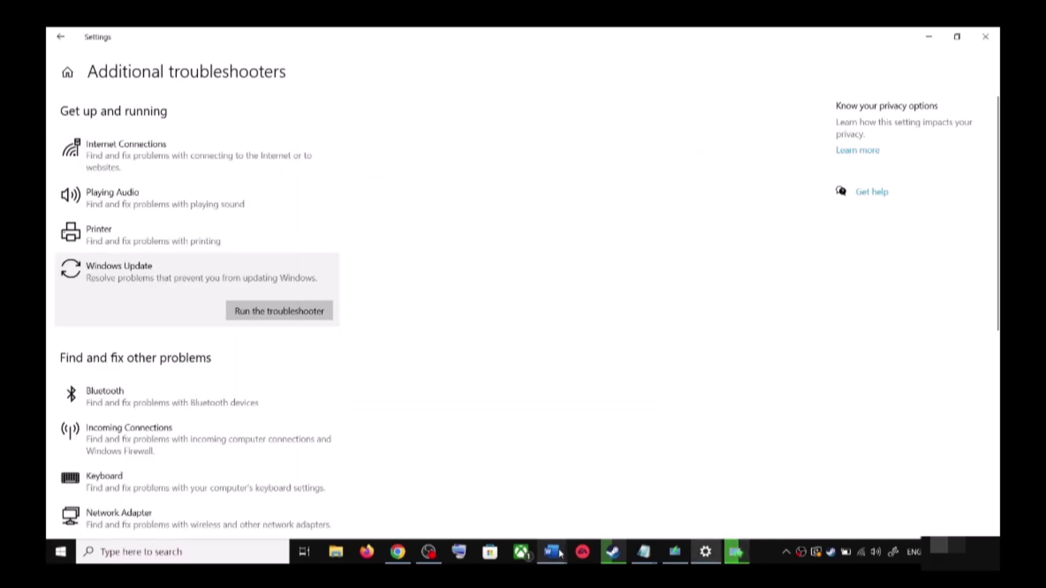
# Step: In the Fix Update guide, select Step 2's Windows 10 download page address
pyautogui.moveTo(564, 555)
pyautogui.click(632, 510)
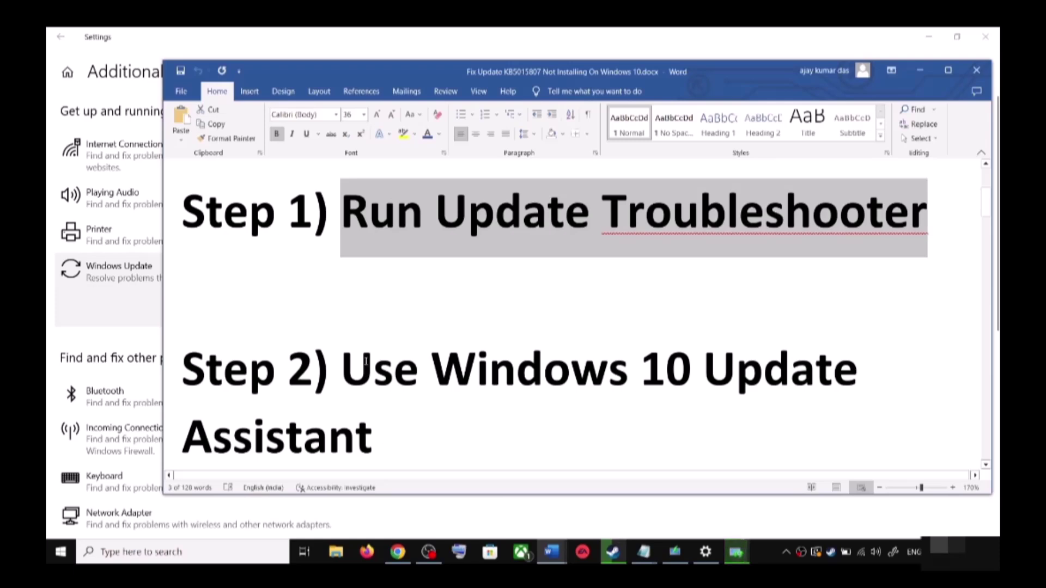
pyautogui.scroll(-1, 366, 363)
pyautogui.moveTo(341, 319); pyautogui.dragTo(443, 415)
pyautogui.scroll(-1, 443, 415)
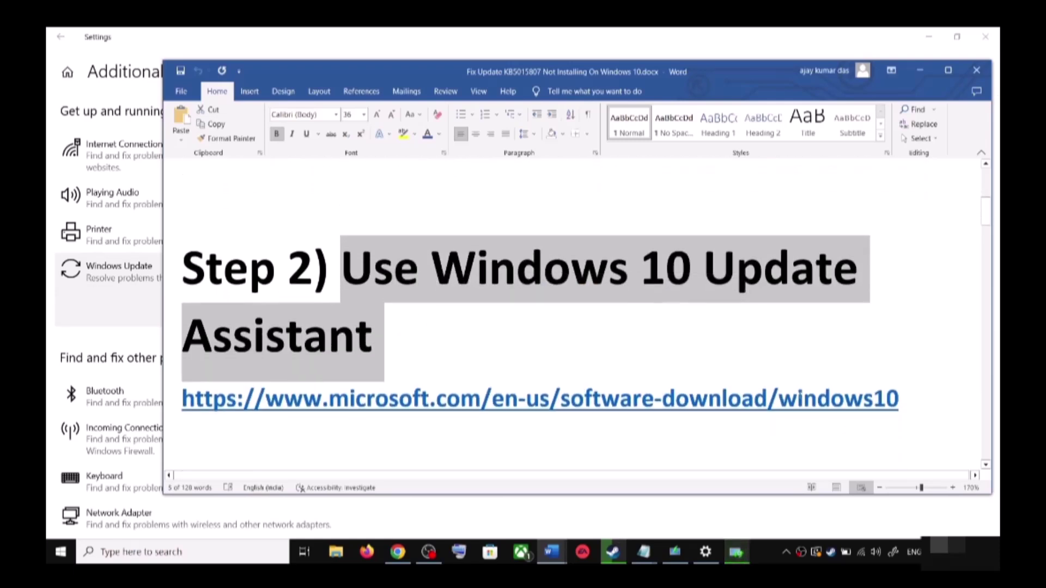
pyautogui.moveTo(905, 399); pyautogui.dragTo(278, 405)
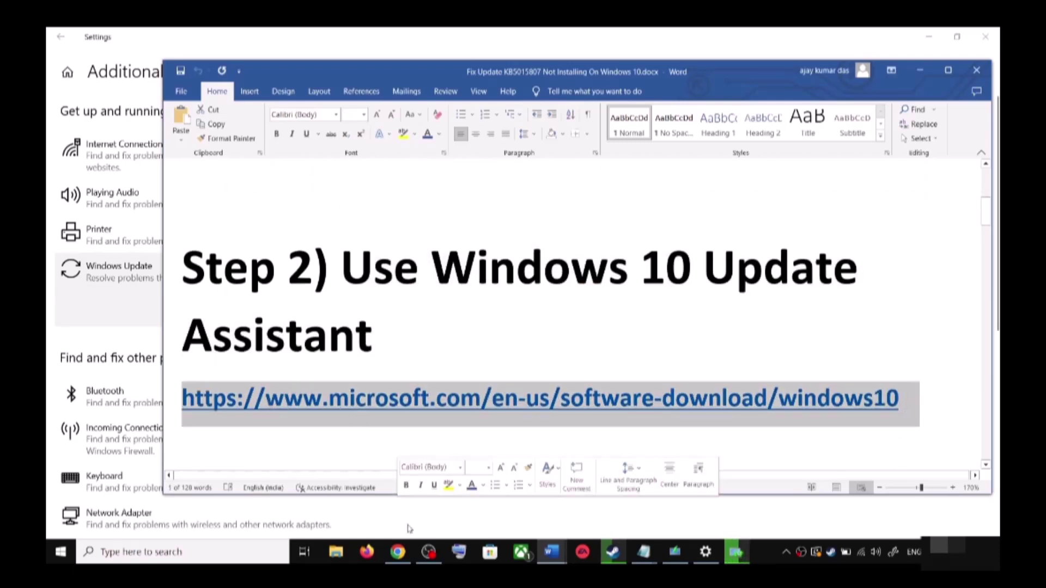
# Step: Download and run the Windows 10 Update Assistant, closing it once it finishes
pyautogui.moveTo(398, 552)
pyautogui.click(399, 498)
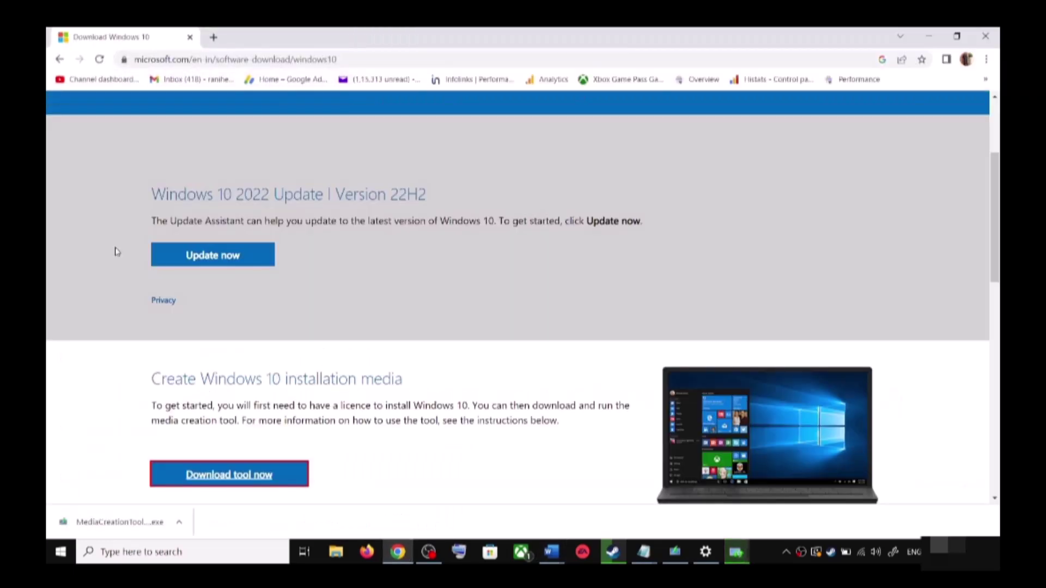
pyautogui.scroll(3, 236, 289)
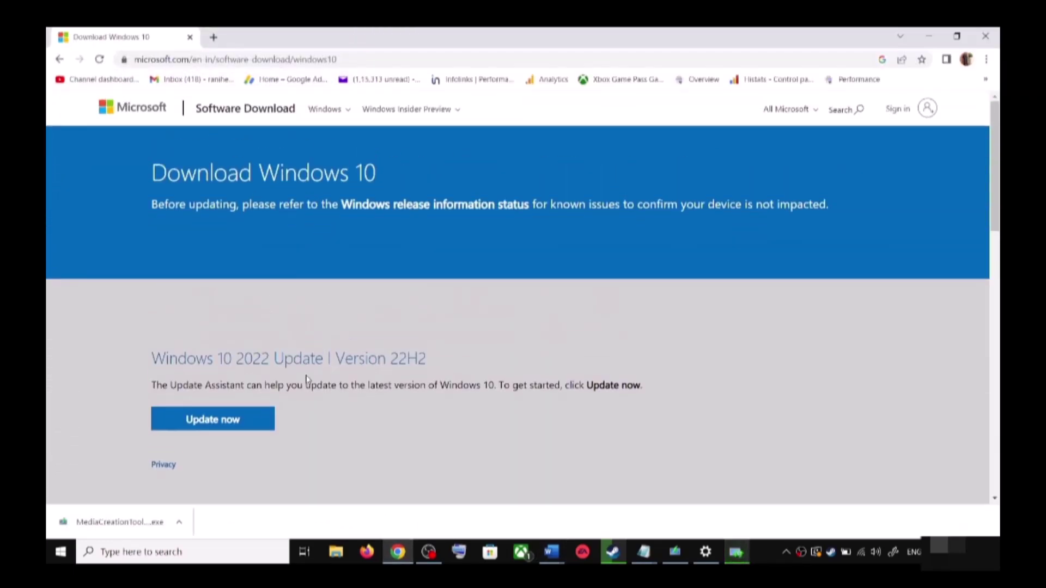
pyautogui.moveTo(169, 385); pyautogui.dragTo(243, 386)
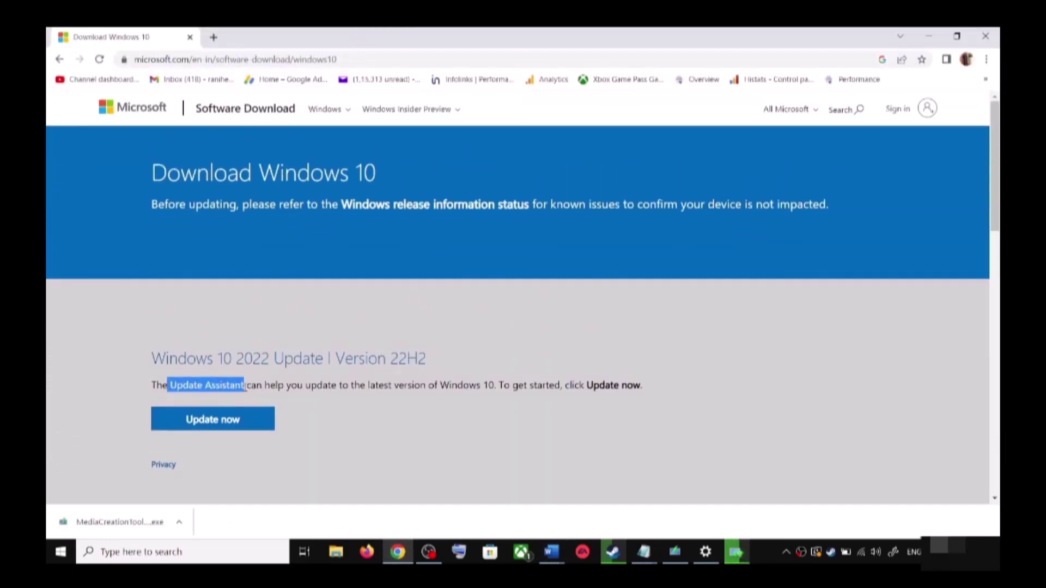
pyautogui.click(236, 421)
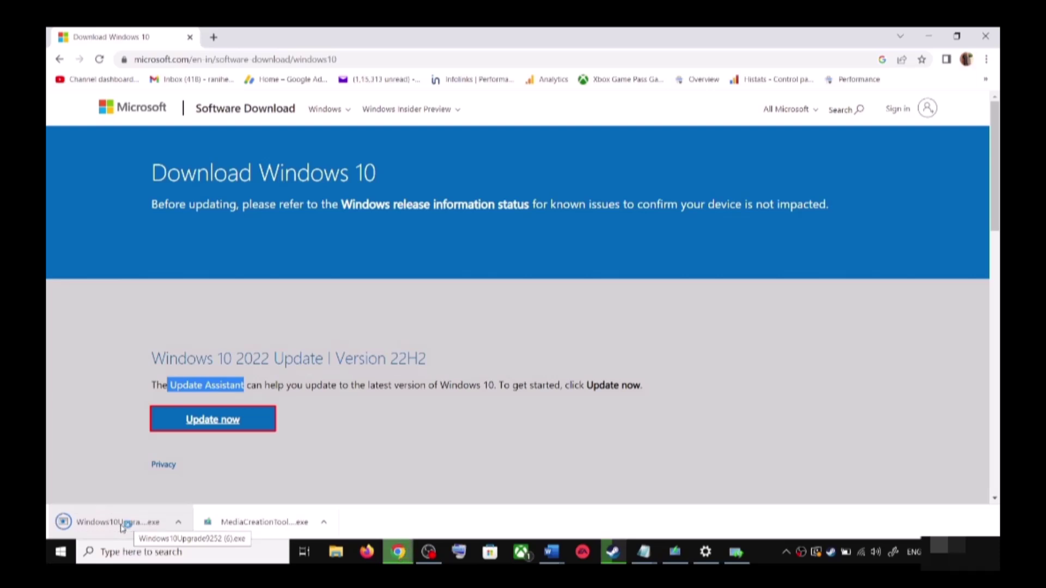
pyautogui.click(129, 525)
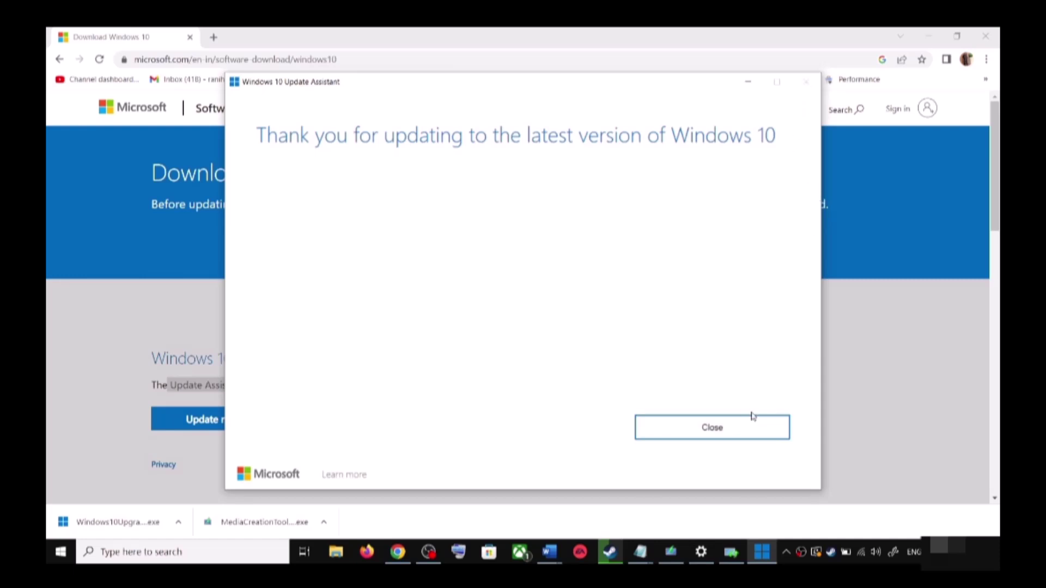
pyautogui.click(741, 430)
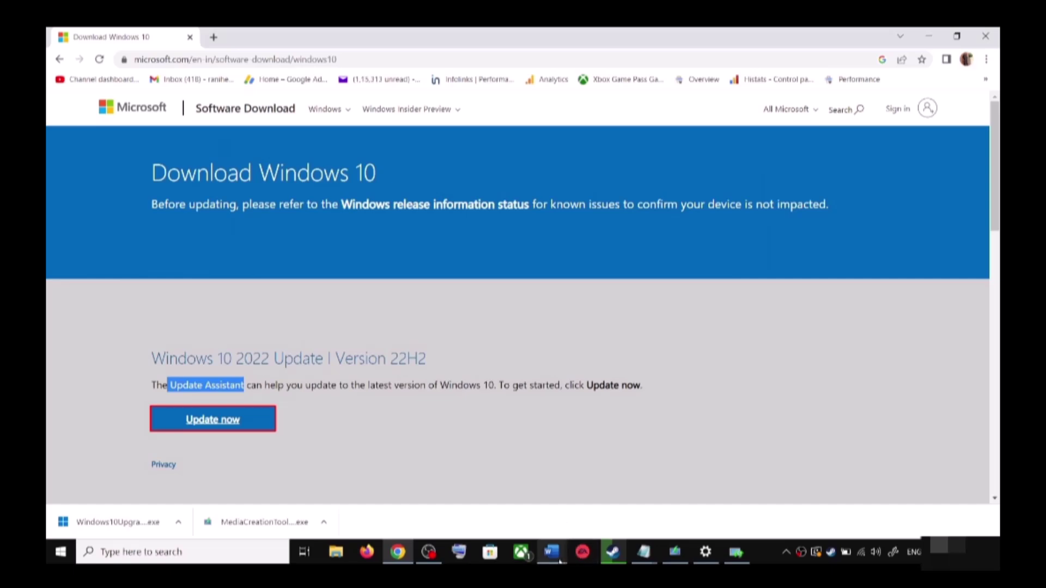
# Step: Copy the Step 3 reset commands, from SC config through net start appidsvc
pyautogui.moveTo(551, 552)
pyautogui.click(647, 496)
pyautogui.scroll(-5, 436, 366)
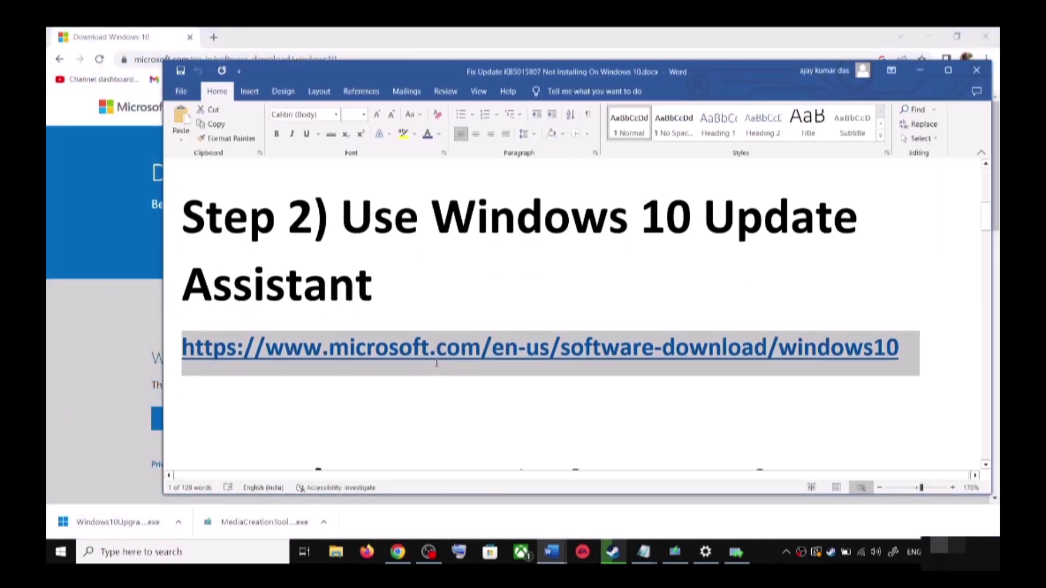
pyautogui.moveTo(342, 335); pyautogui.dragTo(449, 406)
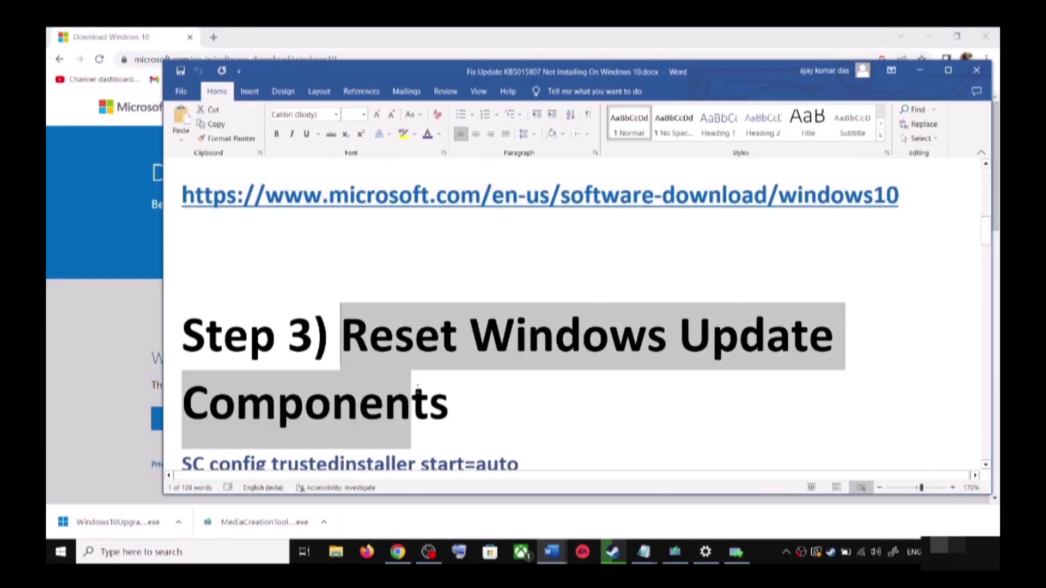
pyautogui.scroll(-2, 259, 385)
pyautogui.moveTo(187, 364); pyautogui.dragTo(303, 484)
pyautogui.moveTo(339, 409); pyautogui.dragTo(350, 437)
pyautogui.scroll(-2, 299, 309)
pyautogui.rightClick(299, 309)
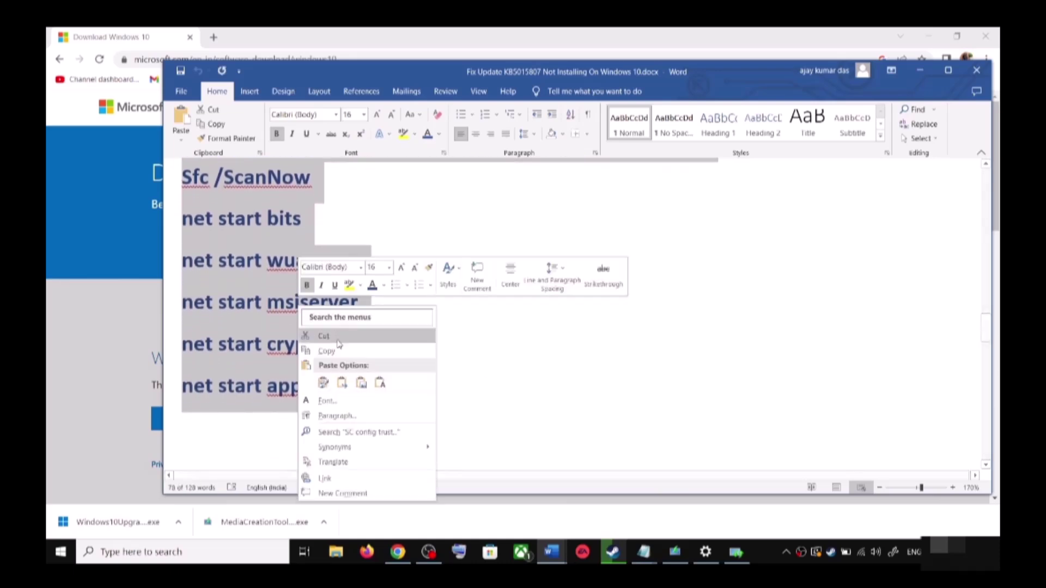
pyautogui.click(321, 351)
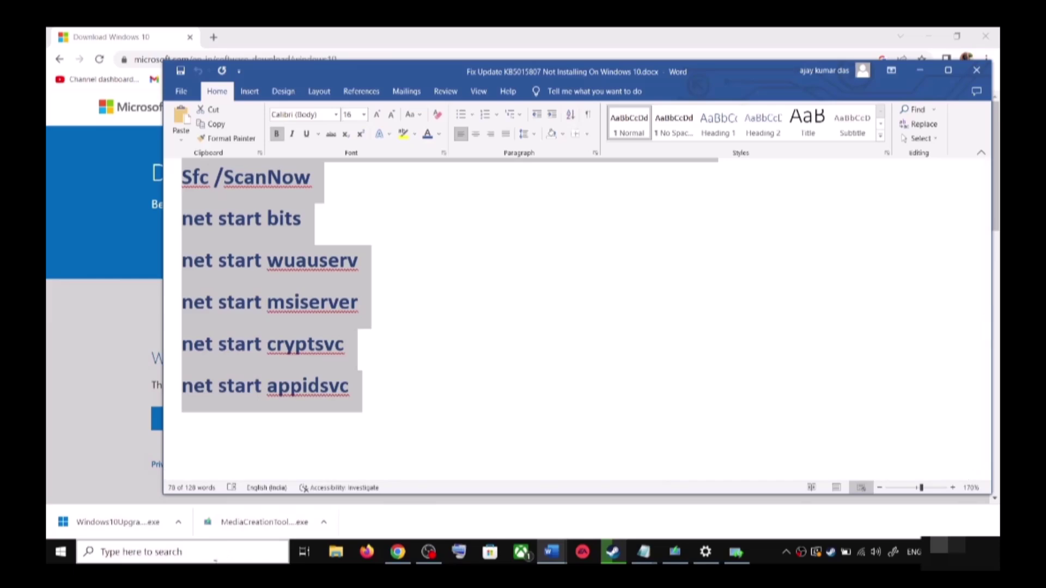
# Step: Paste the copied commands into a new Notepad document
pyautogui.click(228, 552)
pyautogui.write('c')
pyautogui.write('te')
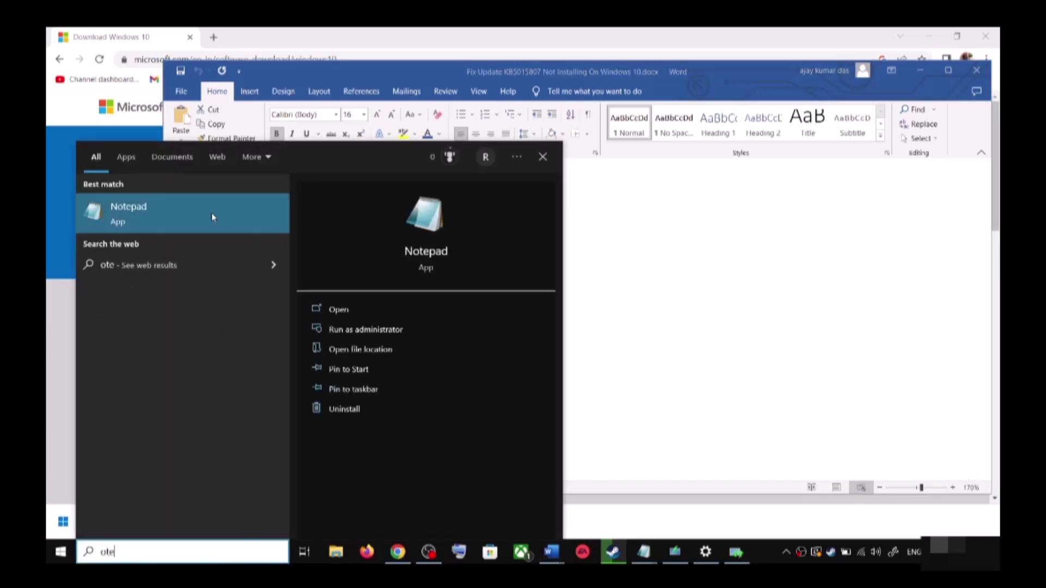
pyautogui.click(206, 200)
pyautogui.hotkey('ctrl', 'v')
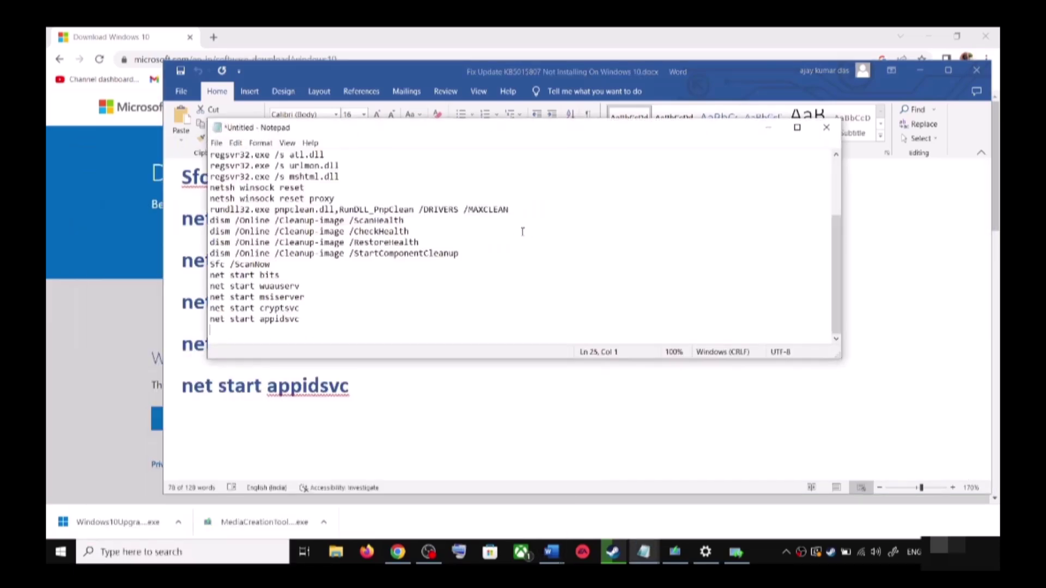
pyautogui.scroll(3, 351, 242)
# Step: Save the commands to the Desktop as Wufix.bat with file type All Files (*.*)
pyautogui.click(217, 143)
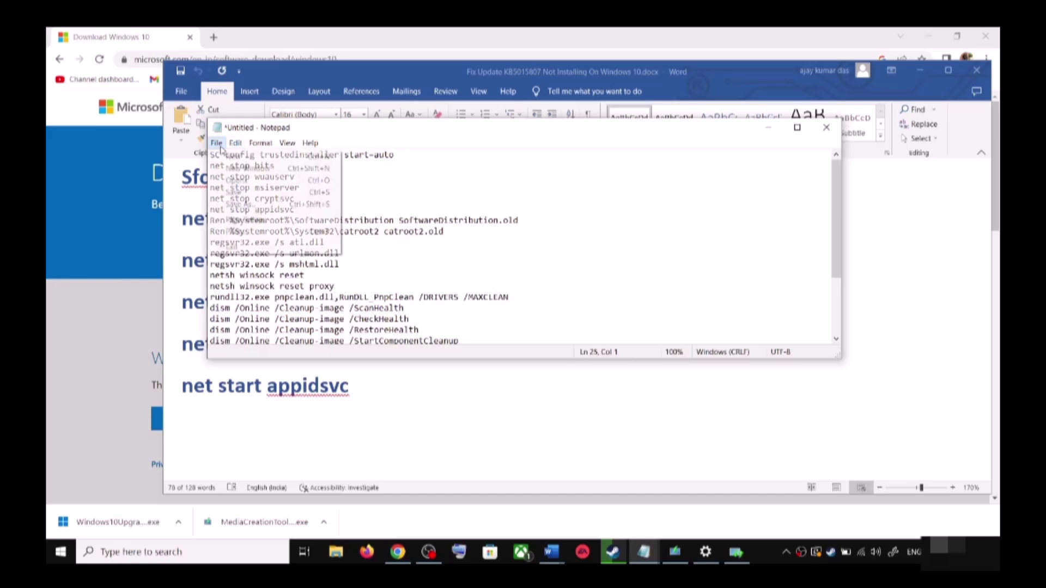
pyautogui.click(240, 205)
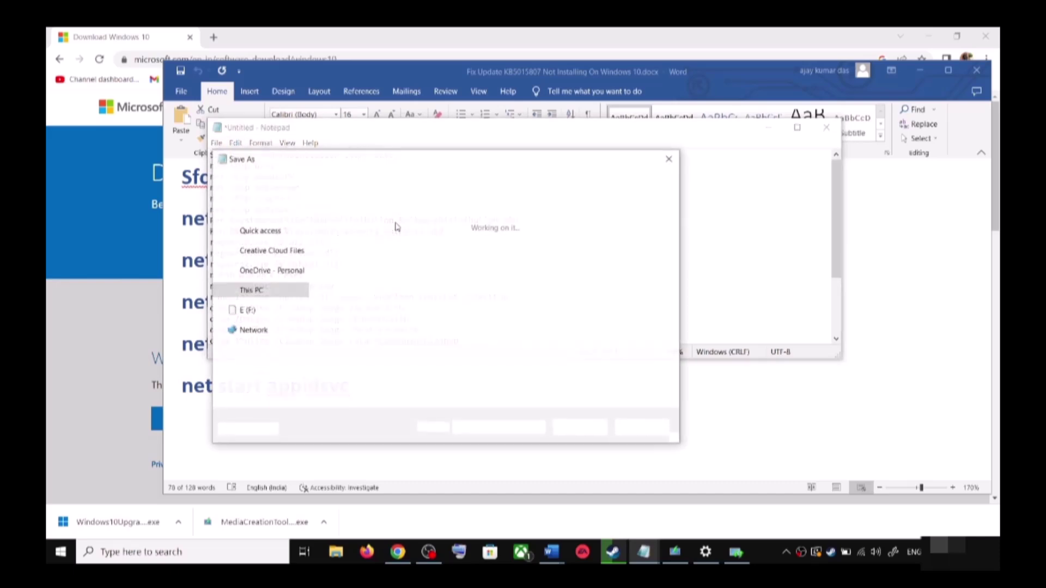
pyautogui.click(260, 262)
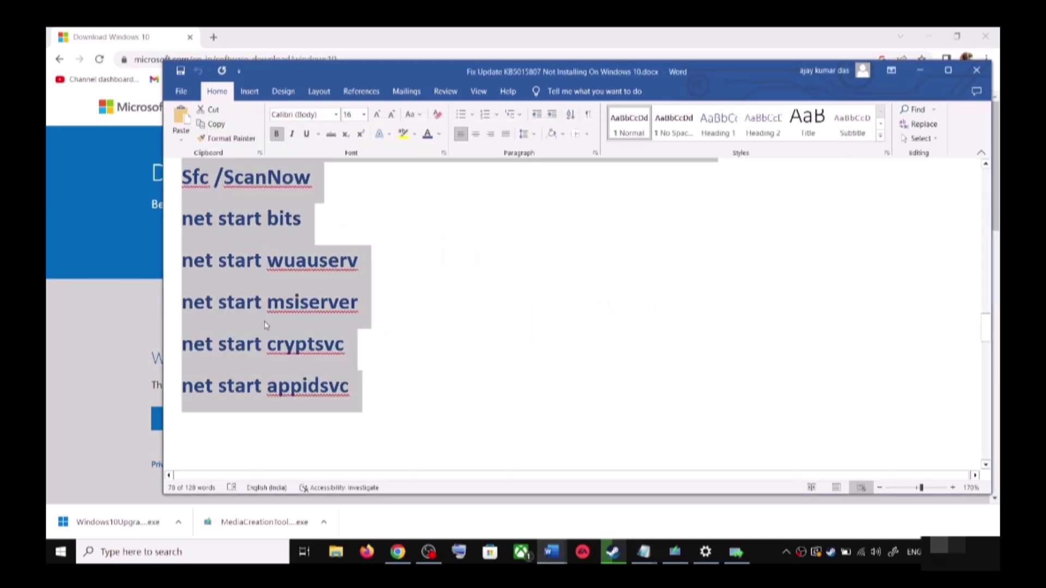
pyautogui.scroll(-5, 313, 343)
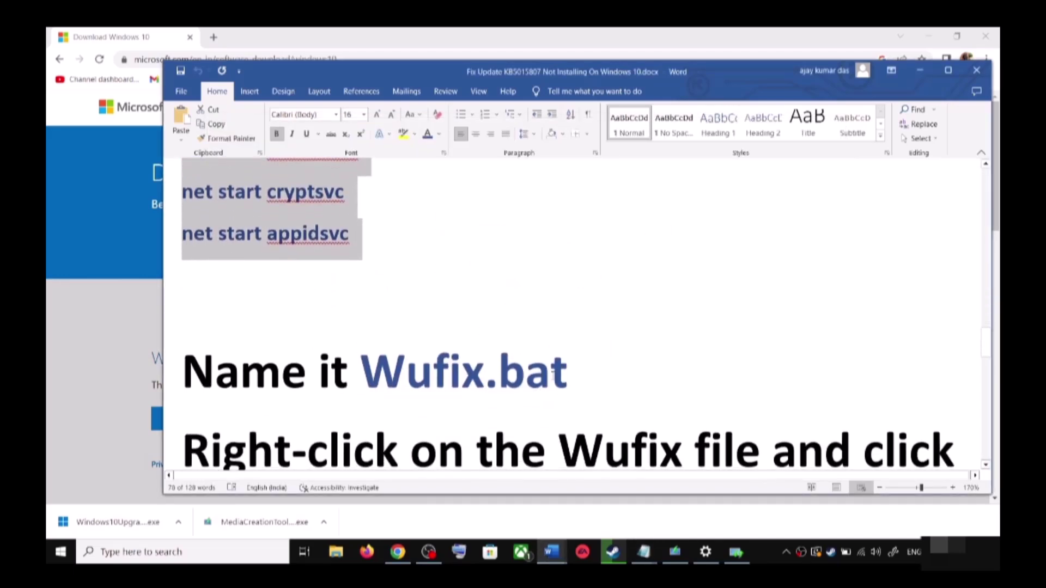
pyautogui.moveTo(568, 373); pyautogui.dragTo(361, 373)
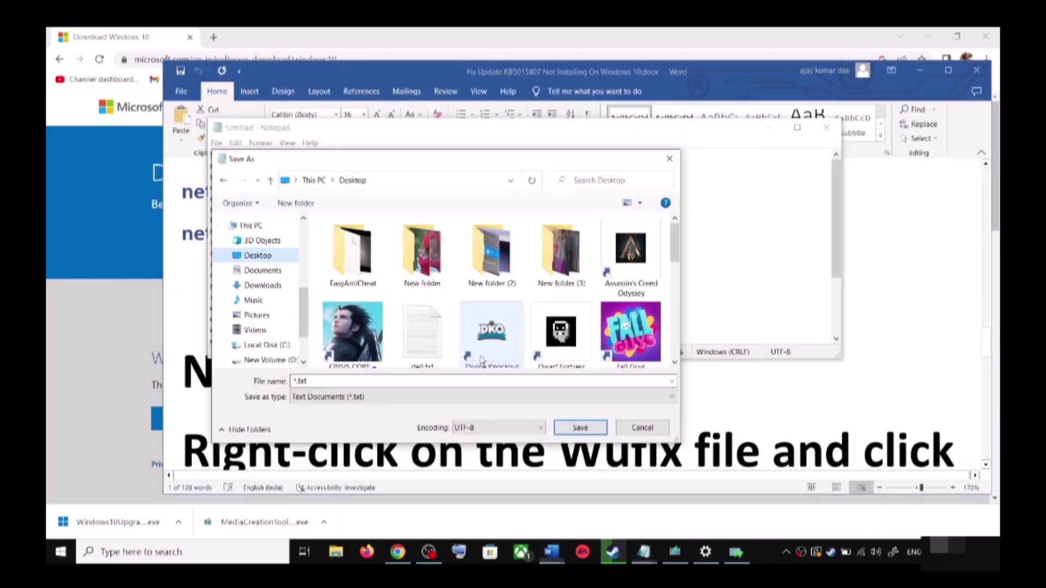
pyautogui.click(381, 381)
pyautogui.hotkey('ctrl', 'a')
pyautogui.hotkey('ctrl', 'v')
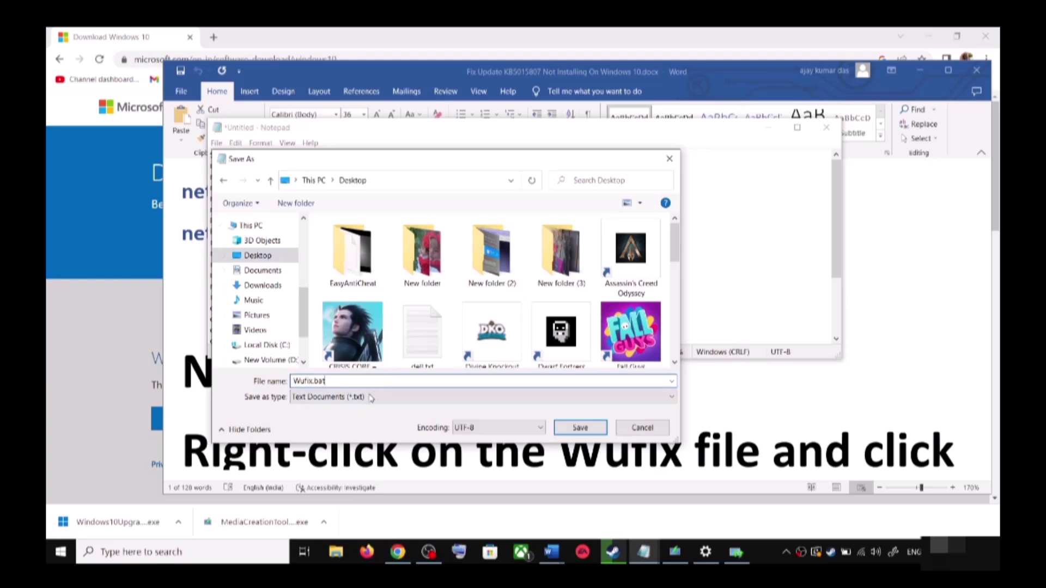
pyautogui.click(330, 400)
pyautogui.click(319, 421)
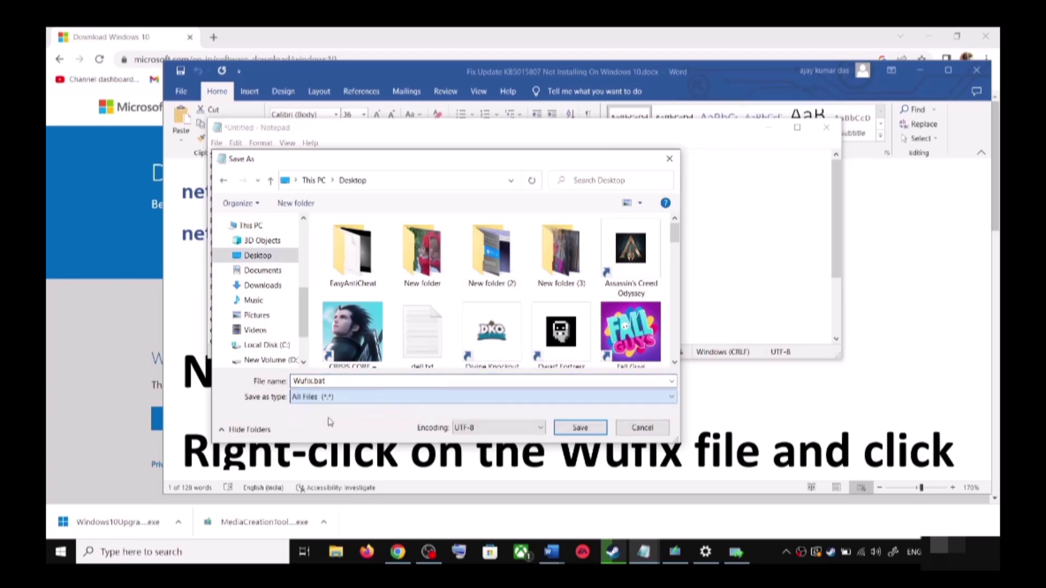
pyautogui.click(581, 428)
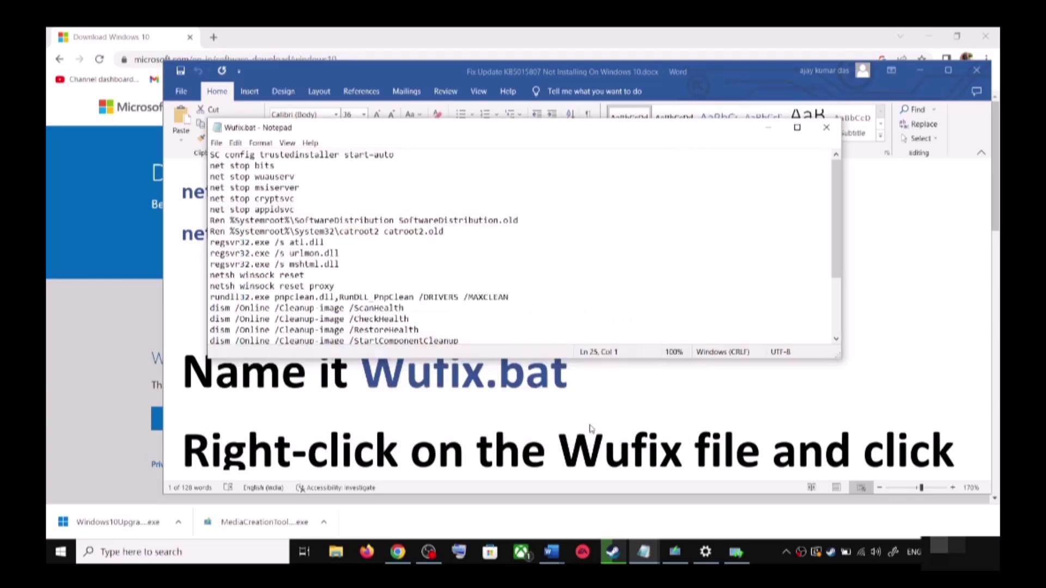
pyautogui.press('super+d')
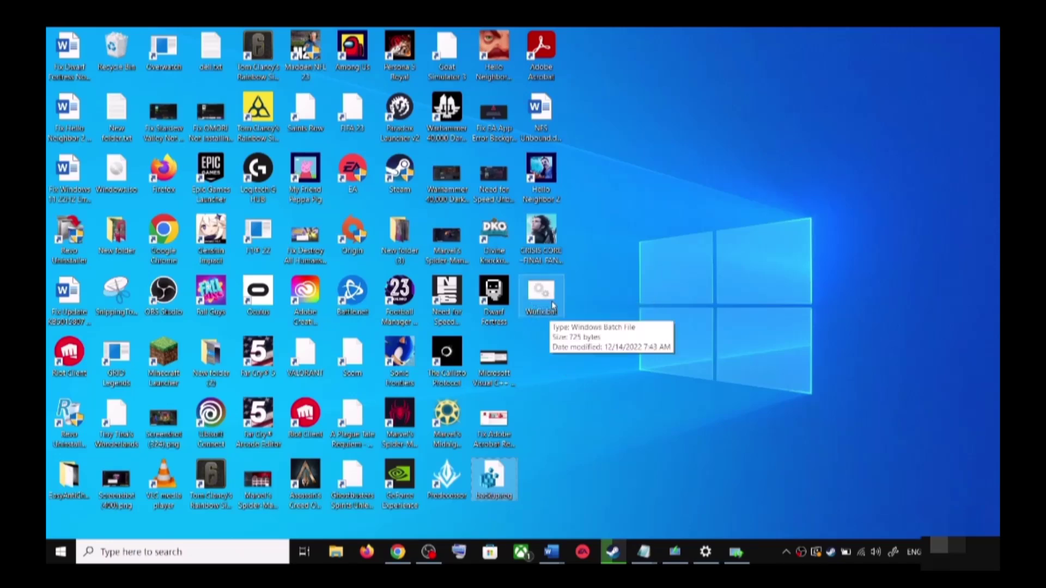
# Step: Run Wufix.bat from the desktop as administrator
pyautogui.click(548, 298)
pyautogui.rightClick(547, 298)
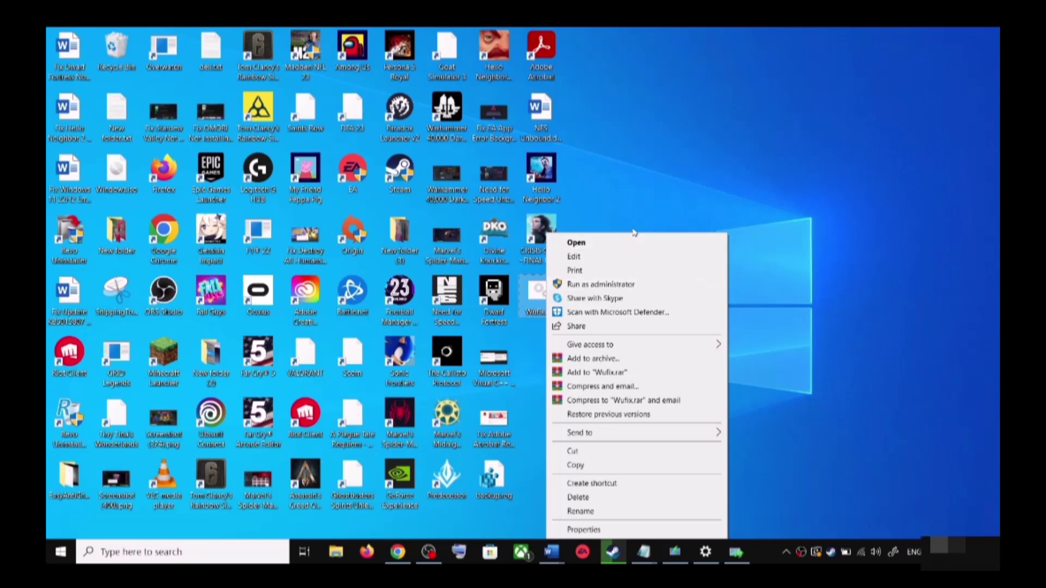
pyautogui.click(561, 291)
pyautogui.rightClick(540, 303)
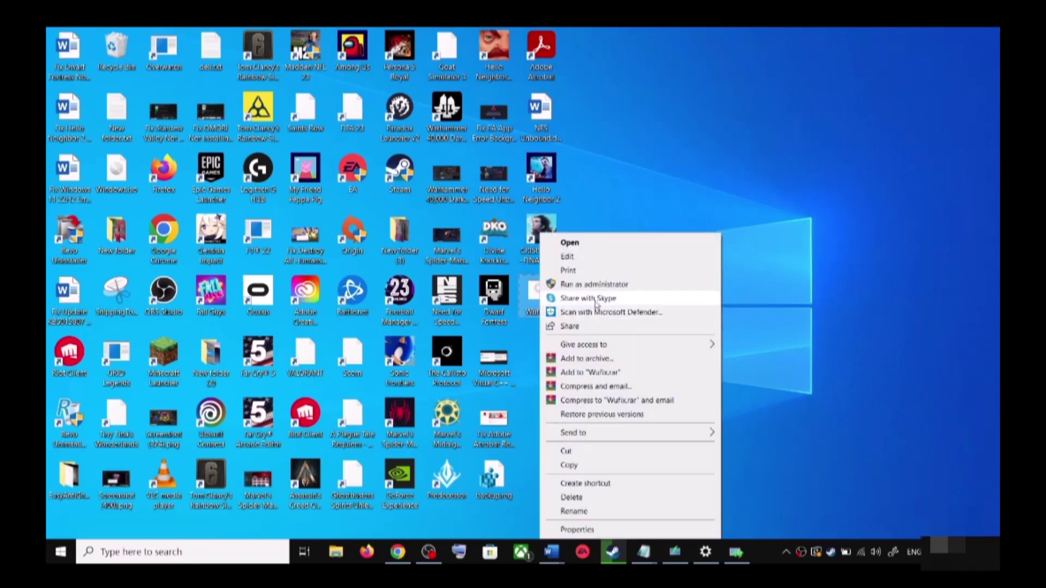
pyautogui.click(601, 284)
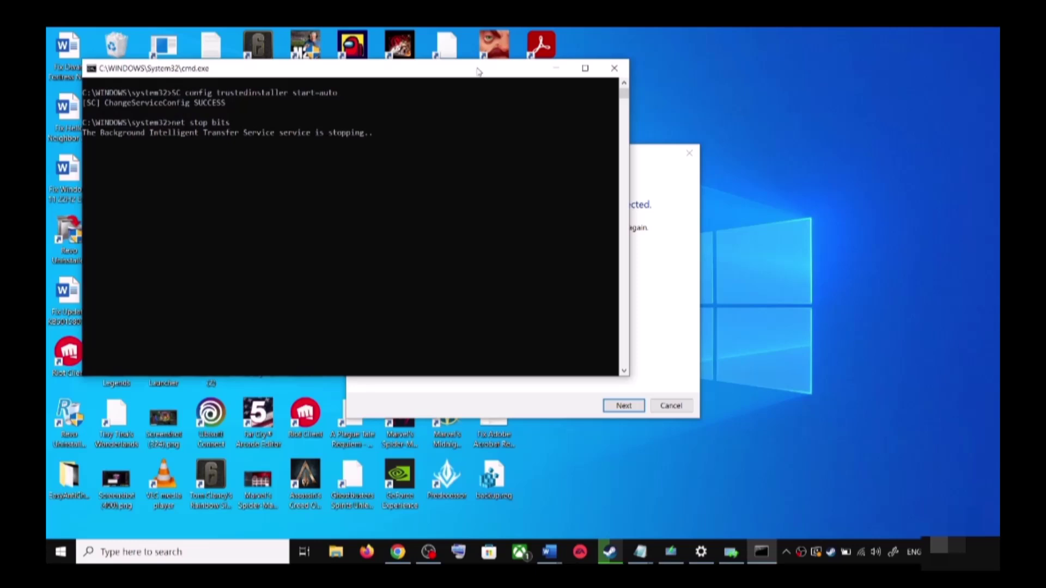
# Step: Move the Command Prompt aside while the script runs, then check and dismiss the power options
pyautogui.moveTo(478, 71); pyautogui.dragTo(586, 160)
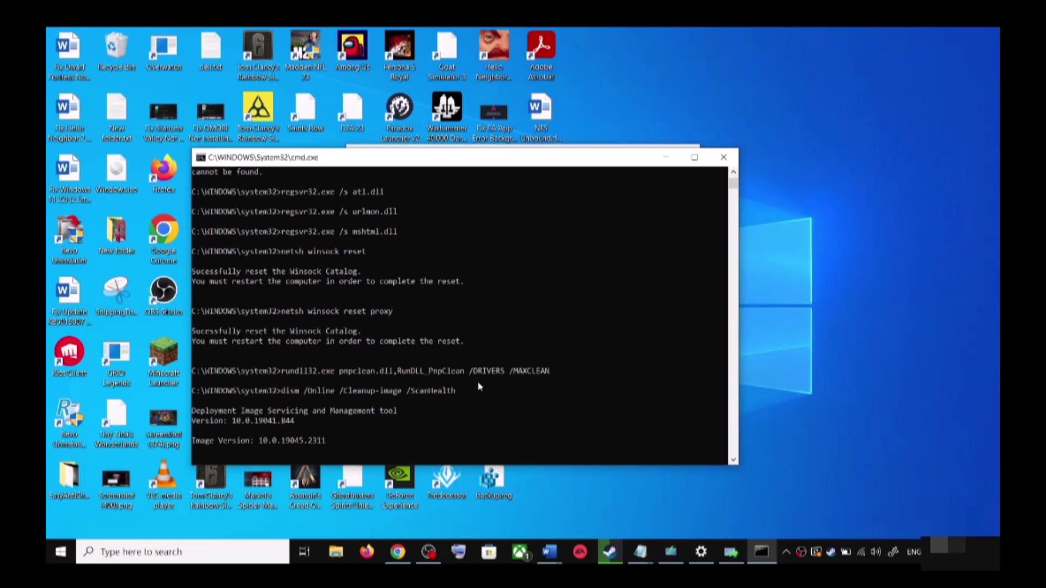
pyautogui.click(66, 537)
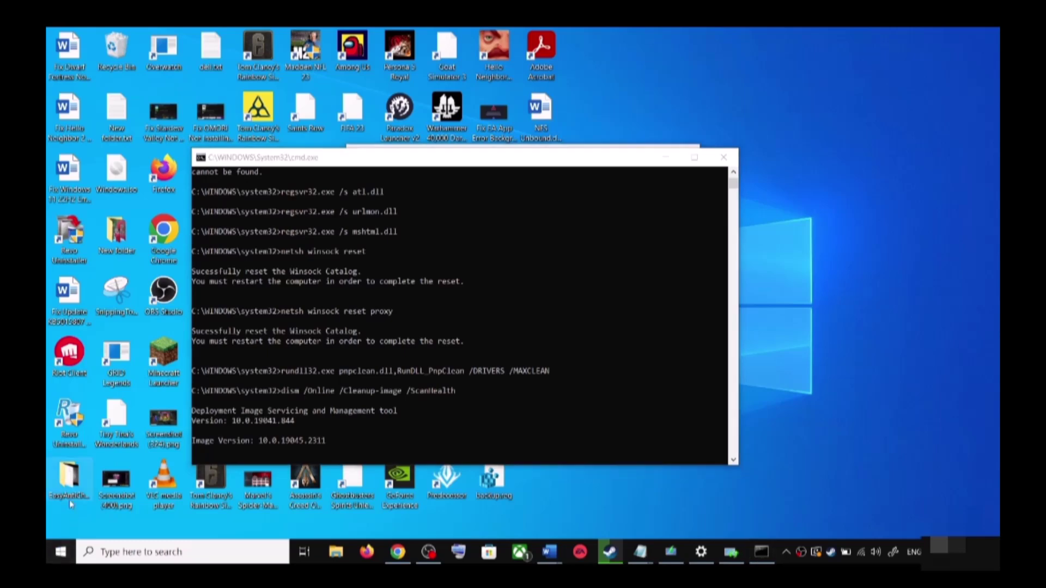
pyautogui.click(60, 552)
pyautogui.click(76, 525)
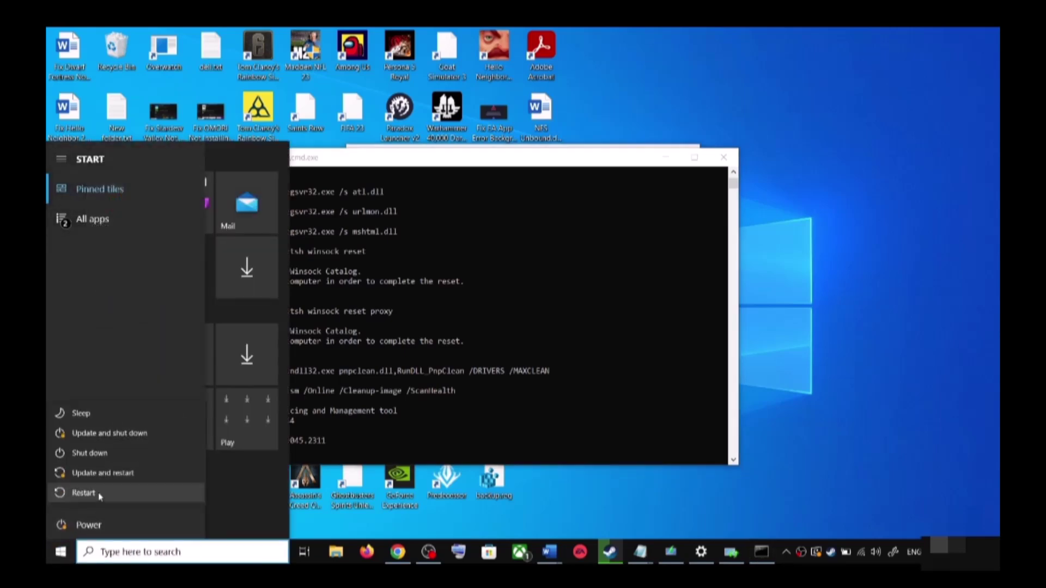
pyautogui.click(85, 494)
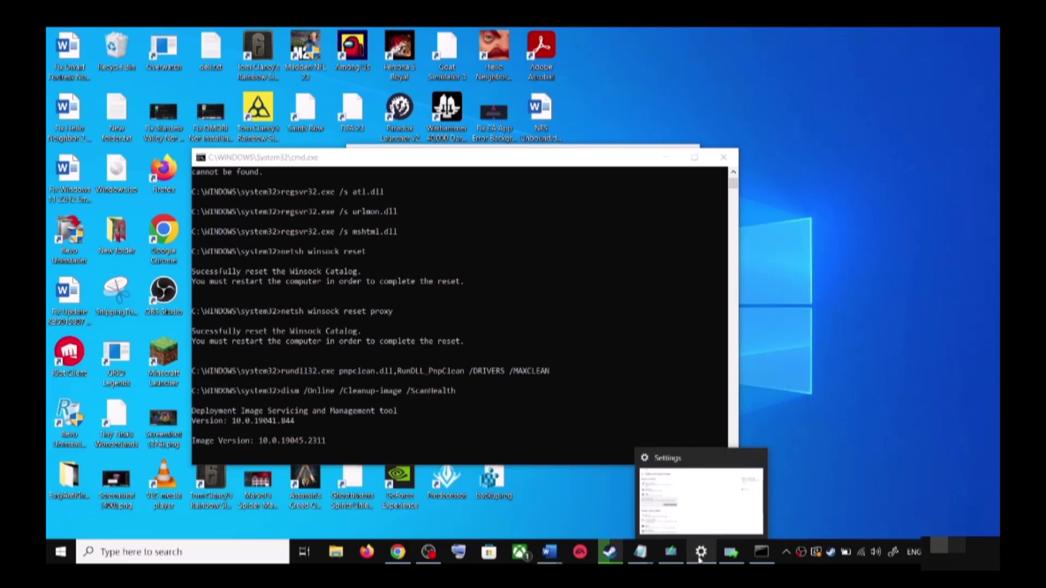
# Step: Close the Settings window and bring the Word guide back to the front
pyautogui.rightClick(700, 560)
pyautogui.click(698, 526)
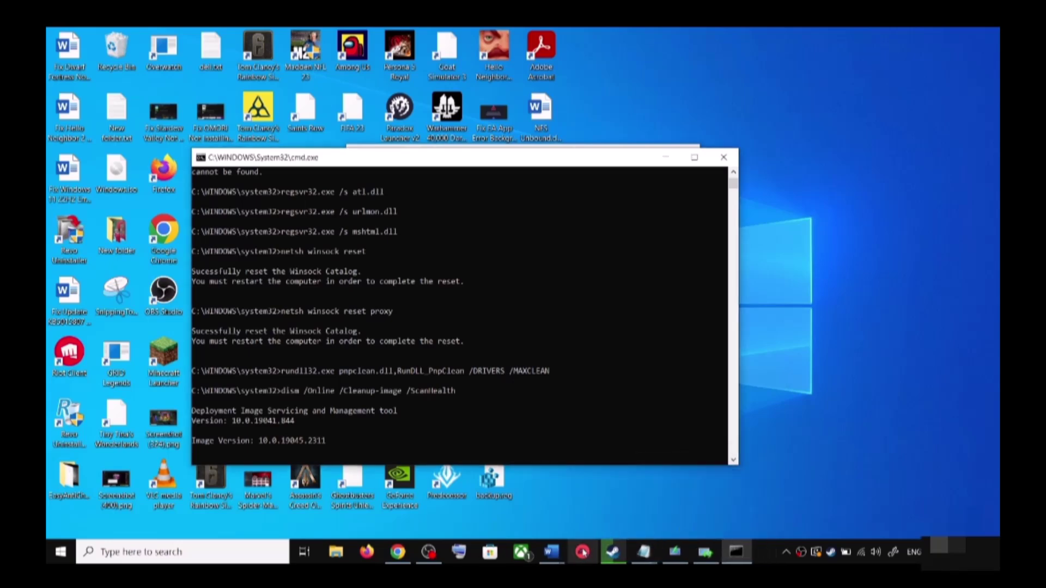
pyautogui.moveTo(551, 552)
pyautogui.click(621, 502)
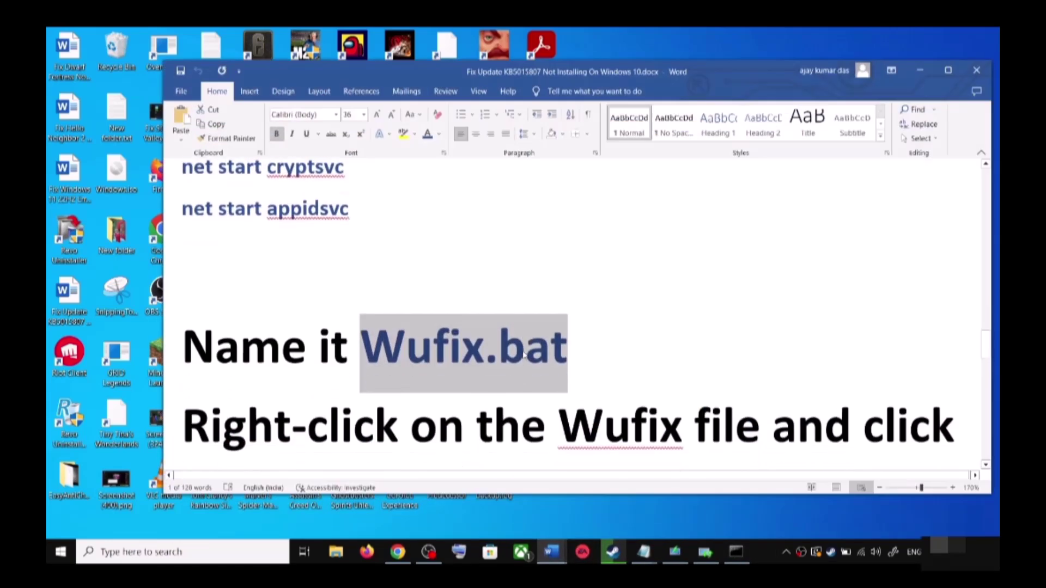
# Step: Scroll the Word guide down to Step 4, Use Media Creation Tool, selecting its heading
pyautogui.scroll(-5, 525, 353)
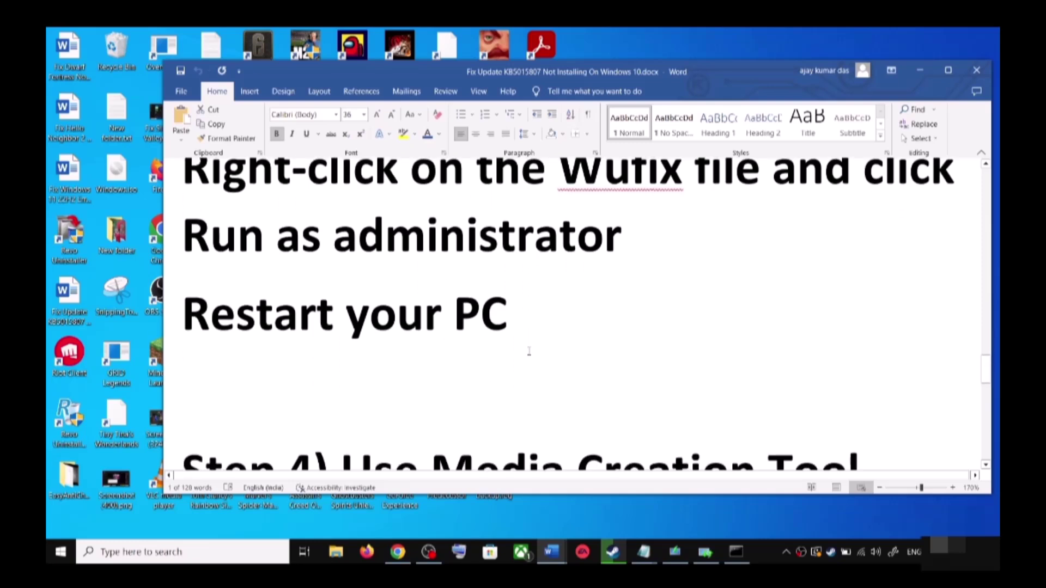
pyautogui.scroll(-3, 529, 352)
pyautogui.moveTo(395, 357); pyautogui.dragTo(870, 359)
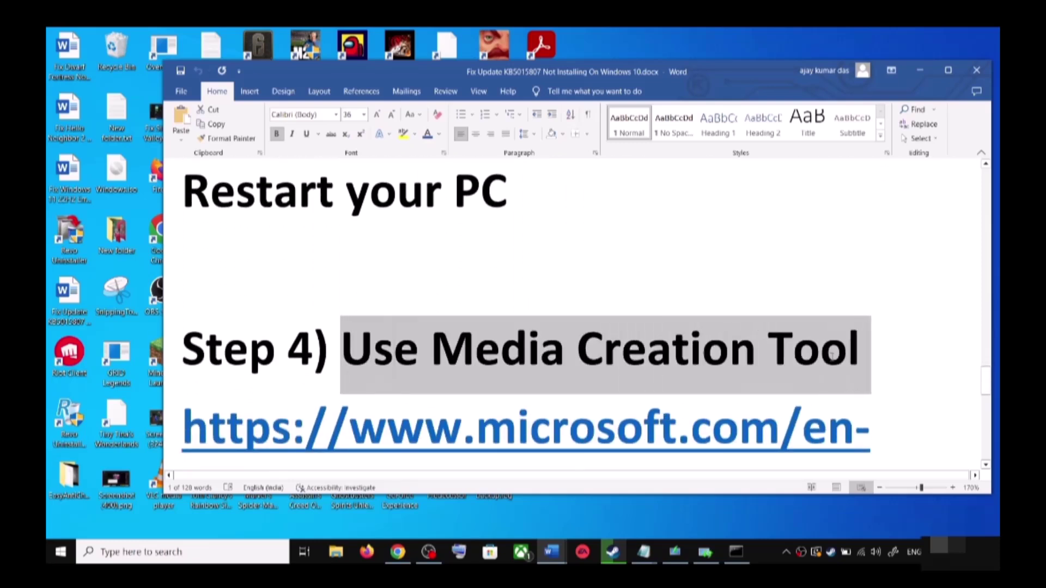
pyautogui.scroll(-2, 520, 373)
pyautogui.scroll(-1, 544, 371)
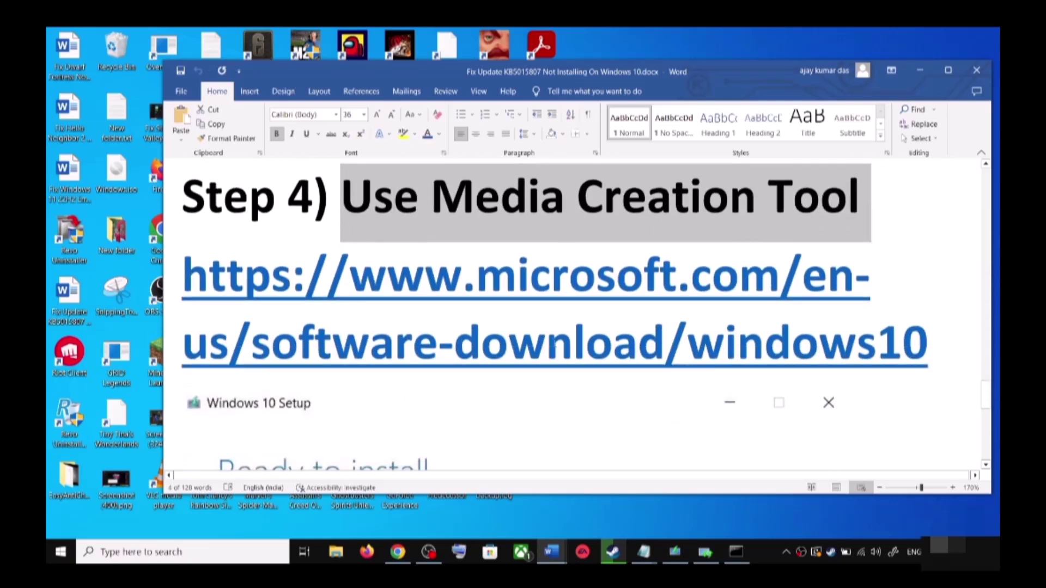
# Step: Find Create Windows 10 installation media on the download page and accept the setup licence terms
pyautogui.click(398, 552)
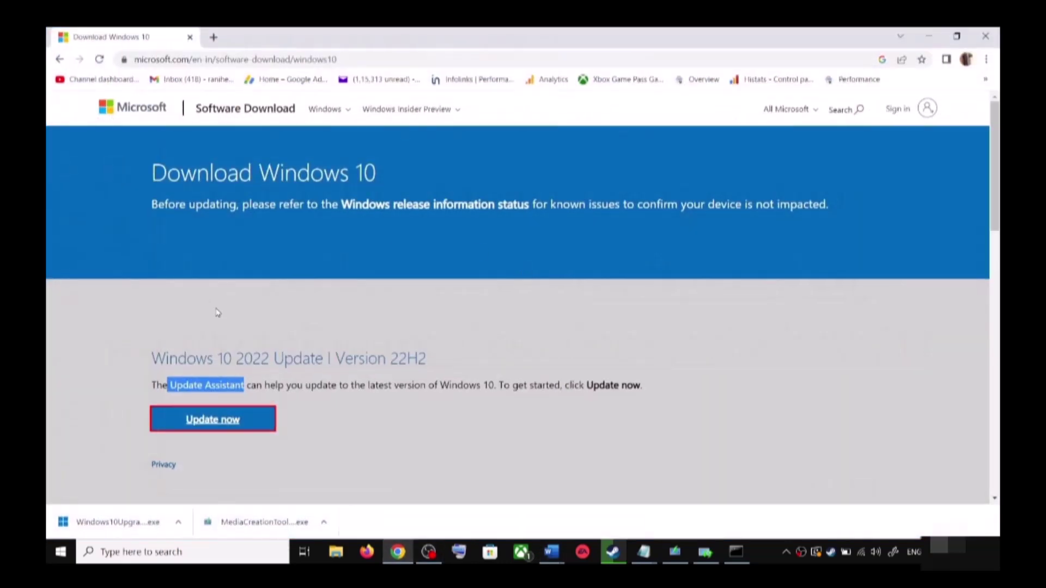
pyautogui.scroll(-1, 229, 325)
pyautogui.scroll(-4, 229, 325)
pyautogui.moveTo(160, 336); pyautogui.dragTo(243, 337)
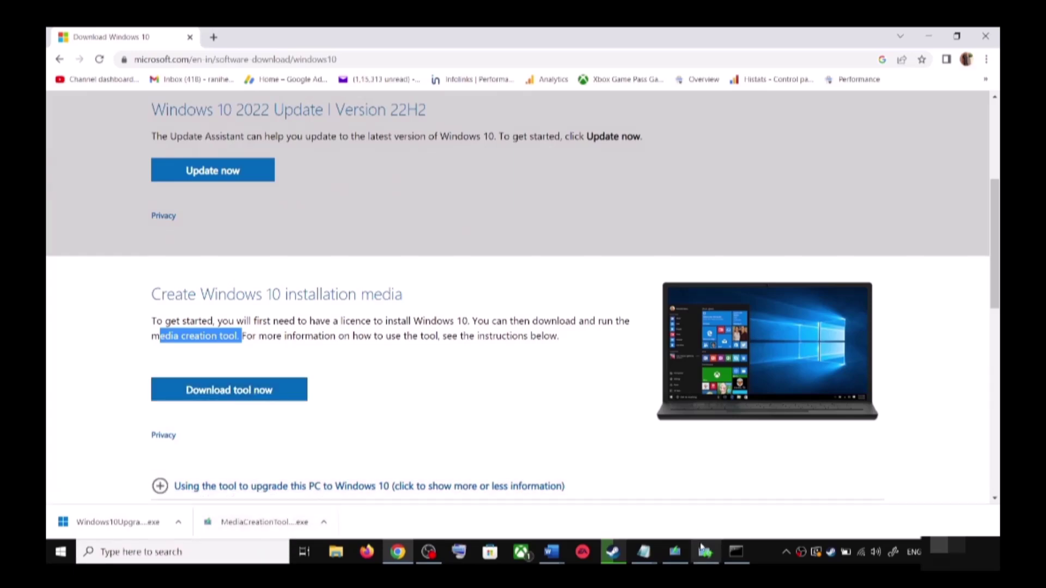
pyautogui.click(684, 431)
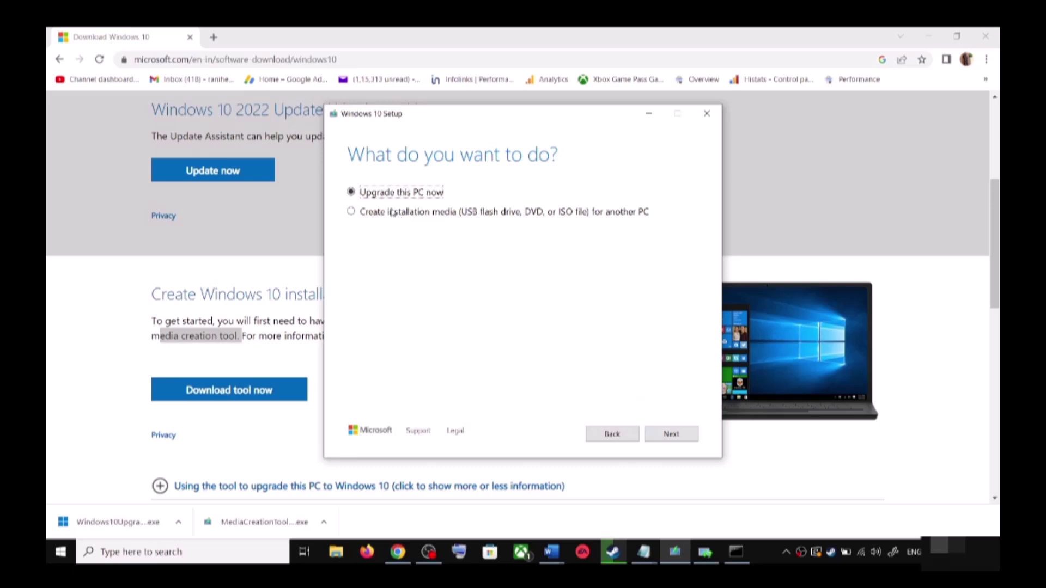
# Step: Choose Upgrade this PC now to start downloading Windows 10, then return to Word
pyautogui.click(679, 434)
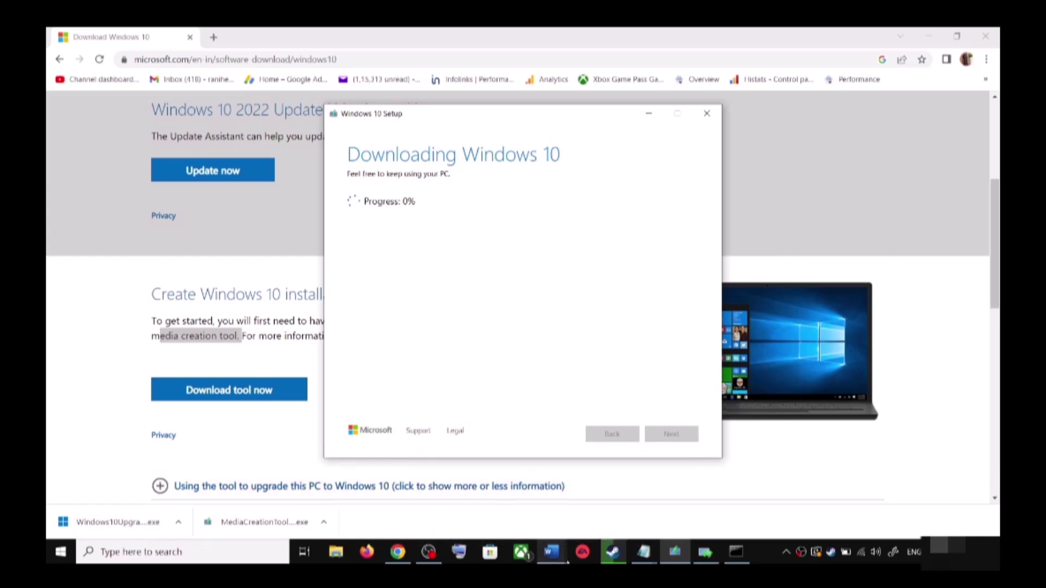
pyautogui.moveTo(562, 561)
pyautogui.click(628, 497)
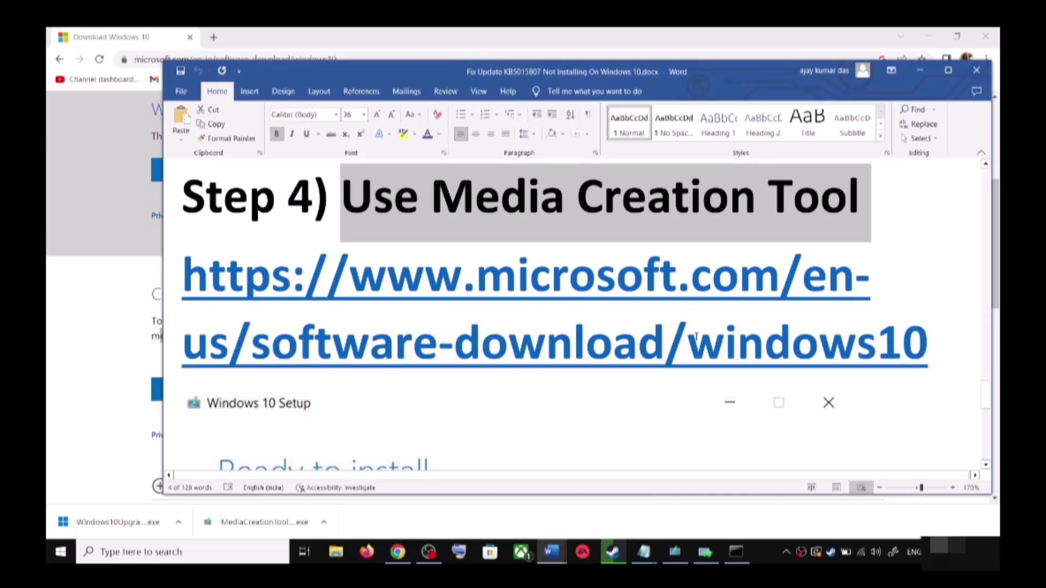
# Step: Maximize Word and scroll to the Ready to install screenshot showing Keep personal files and apps
pyautogui.scroll(-5, 696, 336)
pyautogui.click(948, 70)
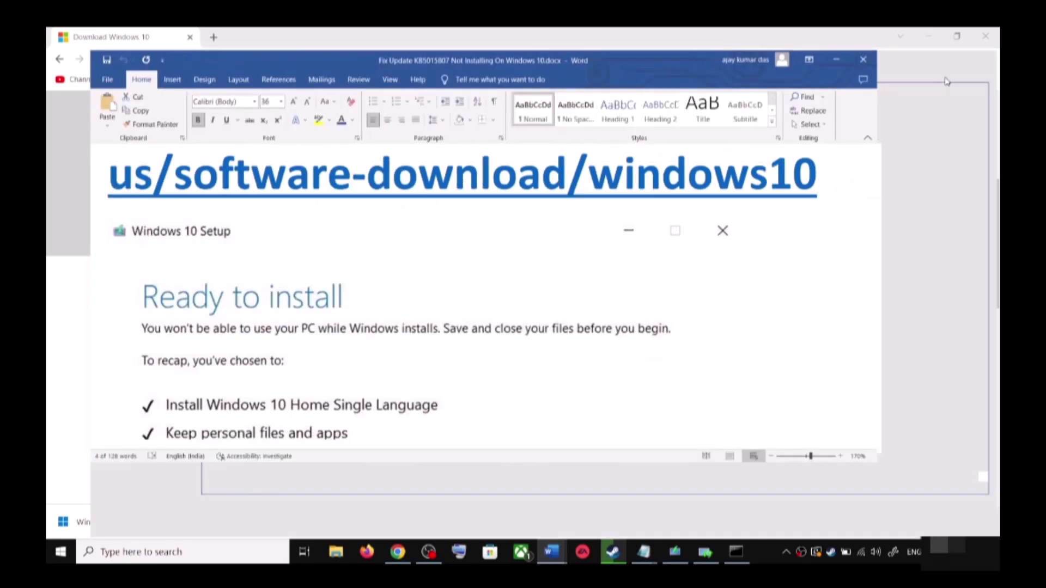
pyautogui.scroll(-2, 262, 308)
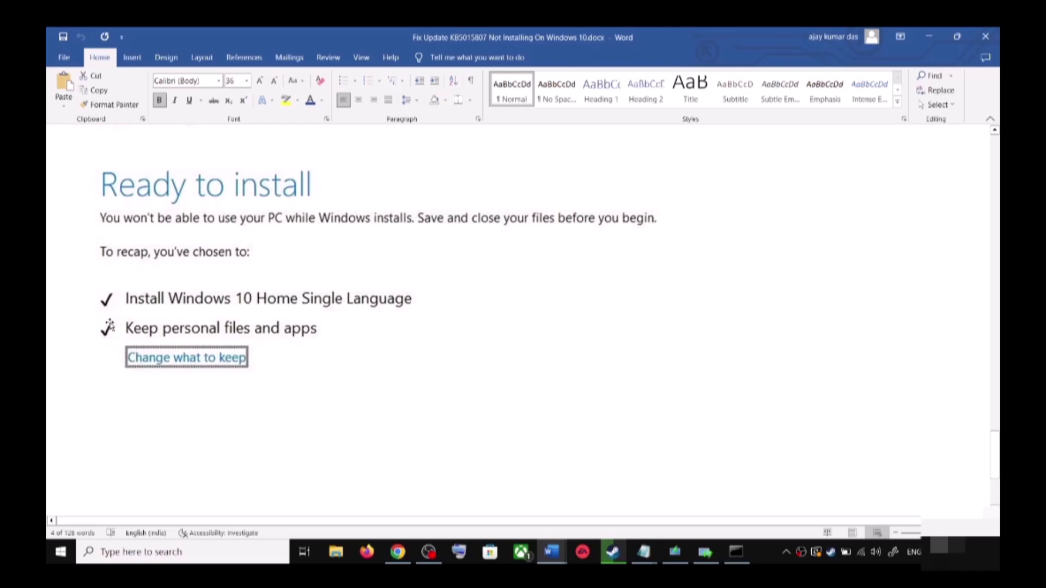
pyautogui.scroll(-3, 377, 326)
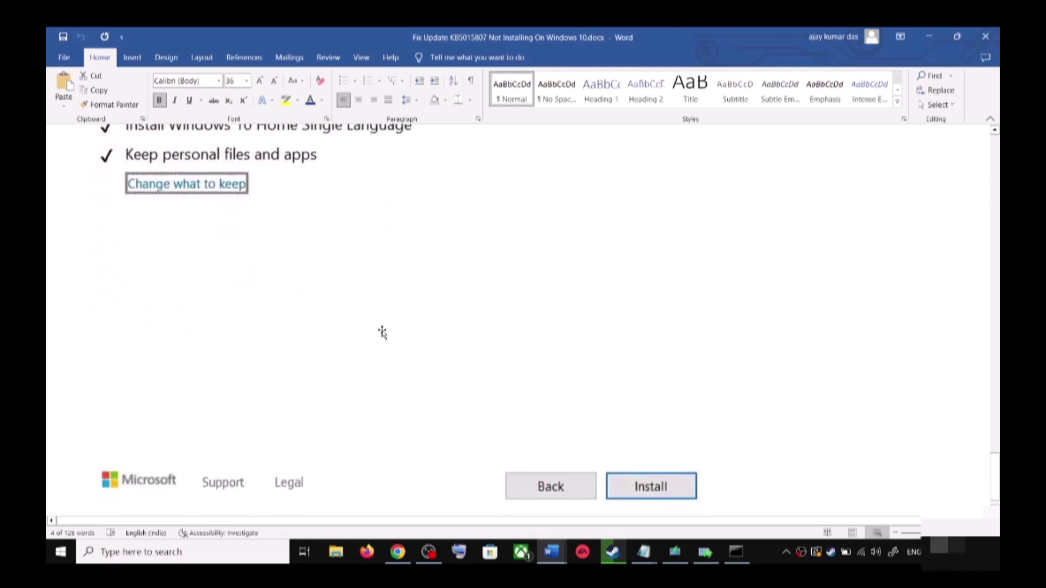
pyautogui.scroll(5, 545, 374)
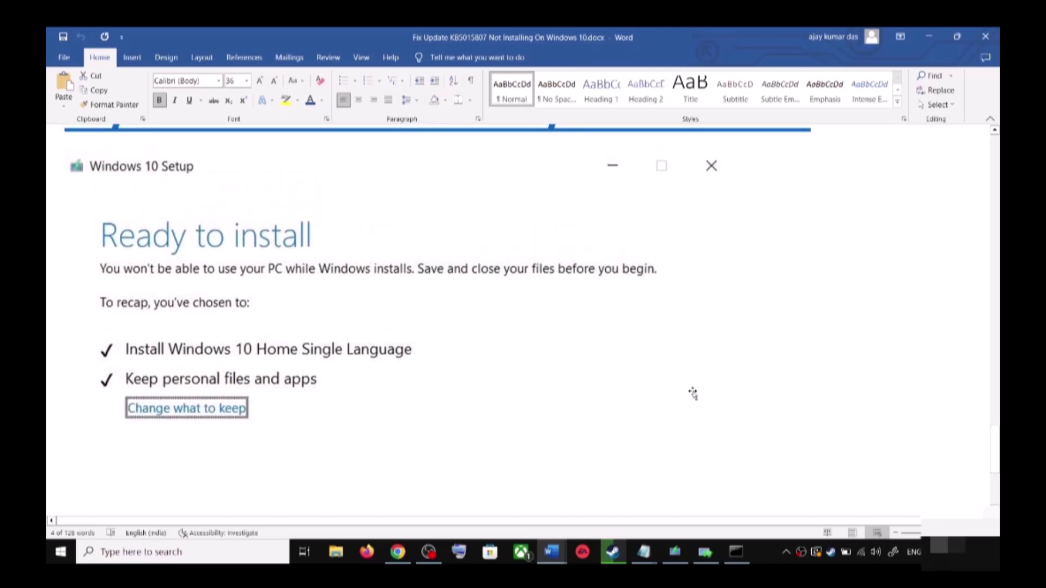